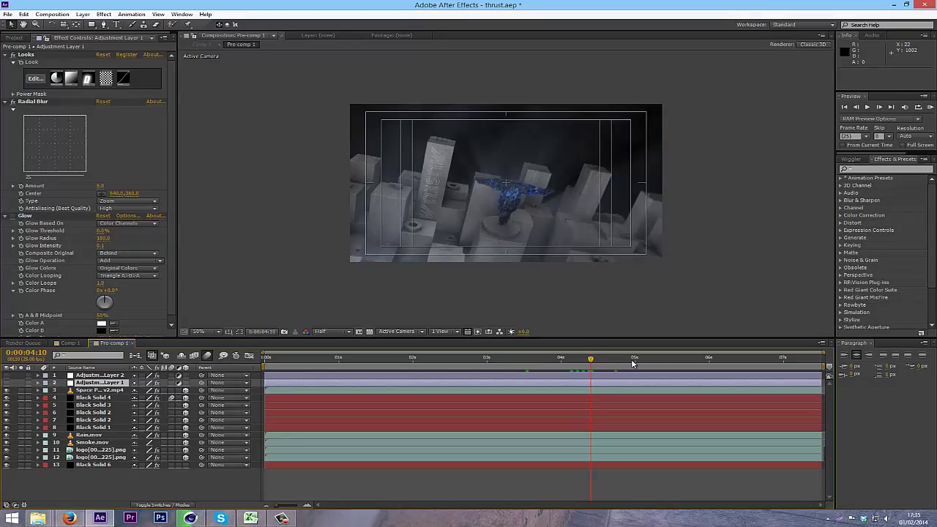
Set the current time of Pre-comp 1 to 0:00:04:03.
drag(589, 361, 571, 379)
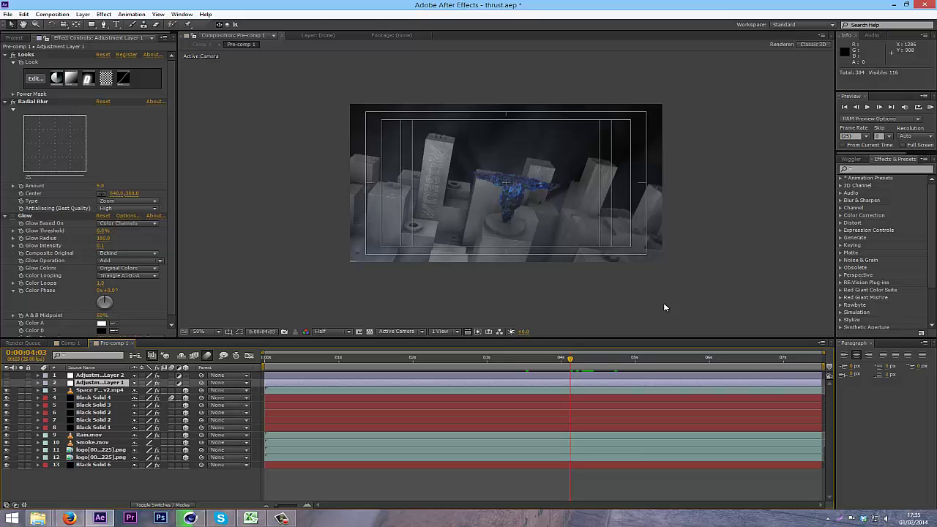
key(ctrl+alt+shift+l)
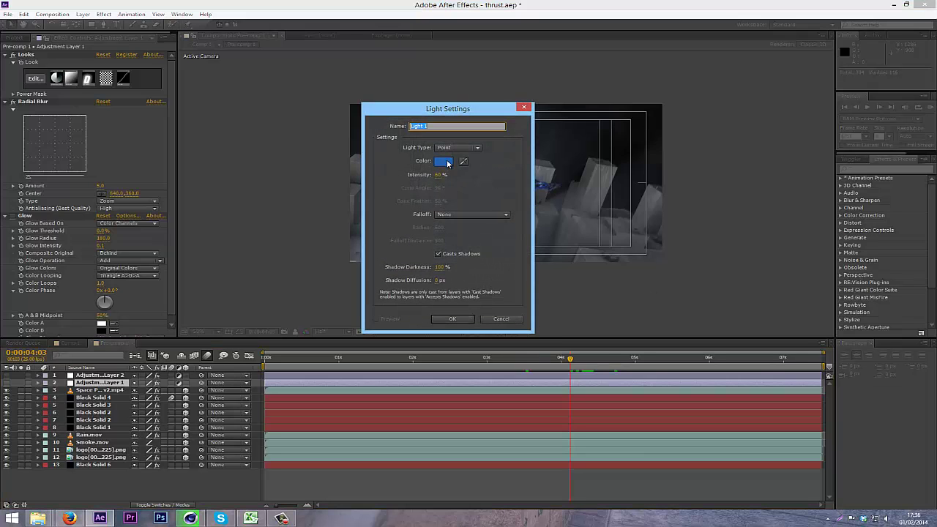
click(447, 162)
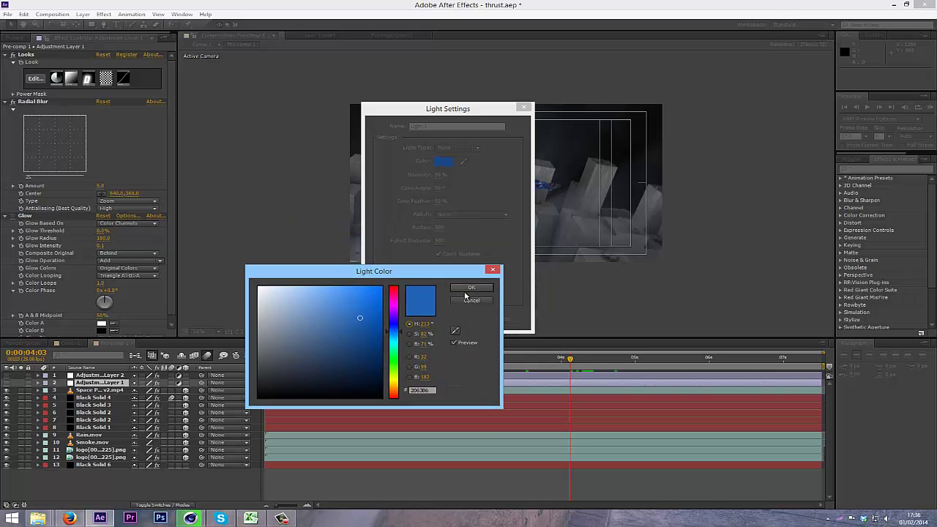
click(471, 302)
click(510, 320)
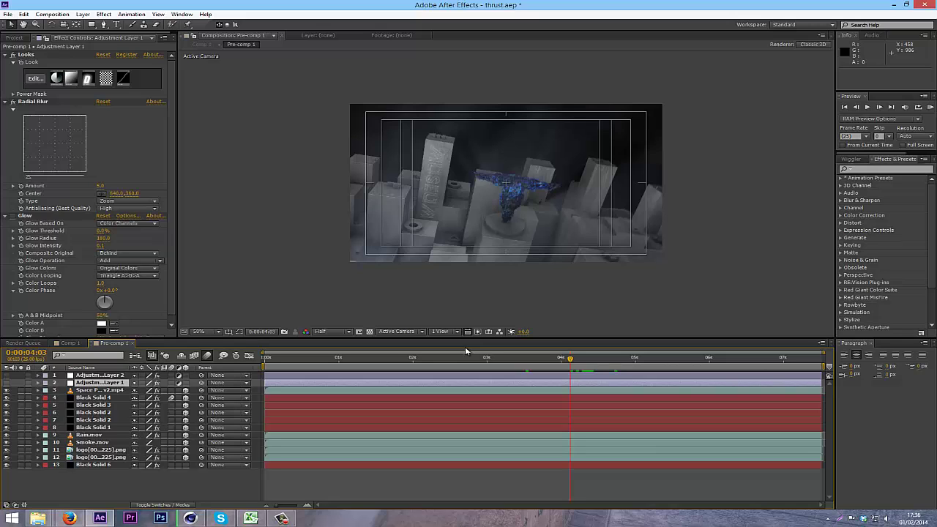
Add a white point light with its intensity set to 100%.
key(ctrl+alt+shift+l)
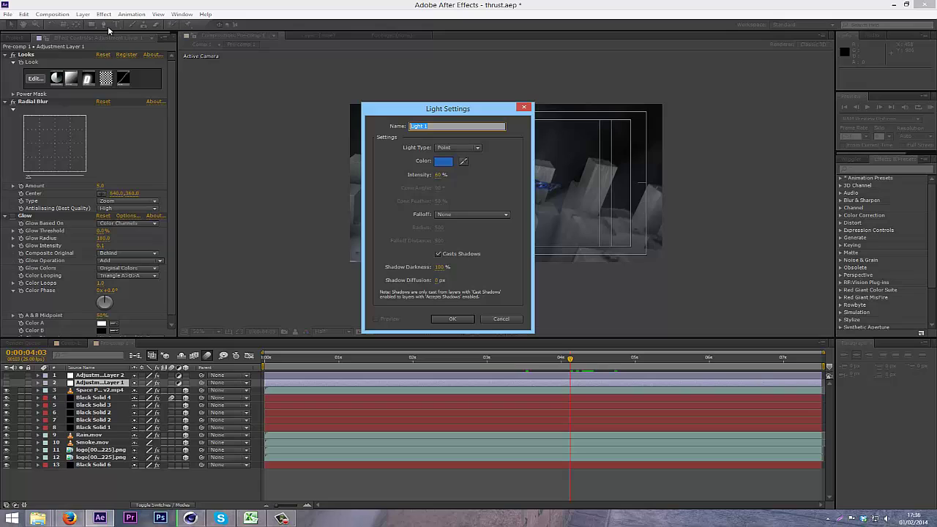
click(443, 161)
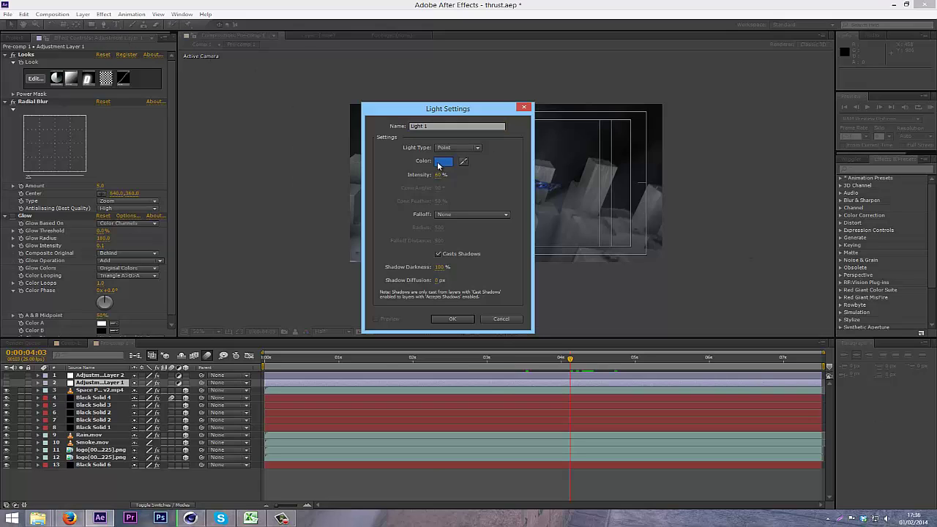
drag(324, 353, 33, 72)
click(474, 288)
click(439, 175)
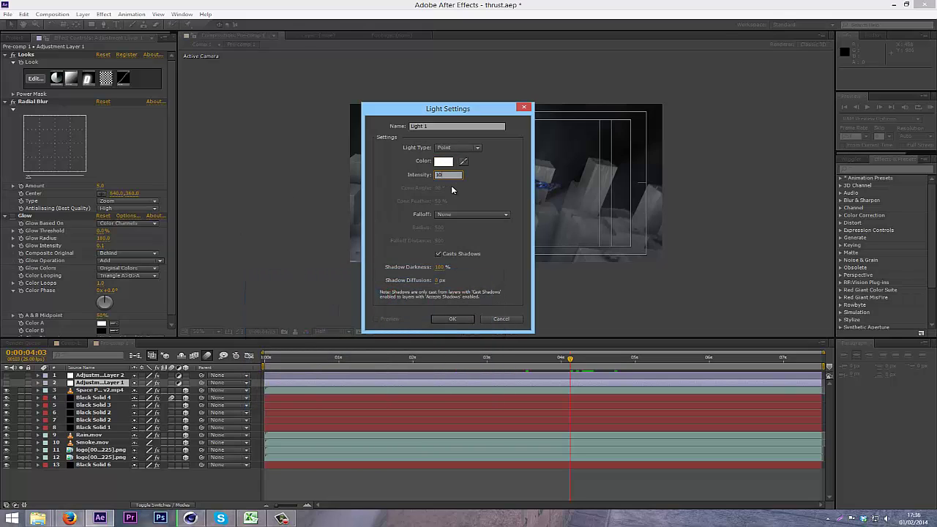
key(Return)
drag(408, 117, 373, 131)
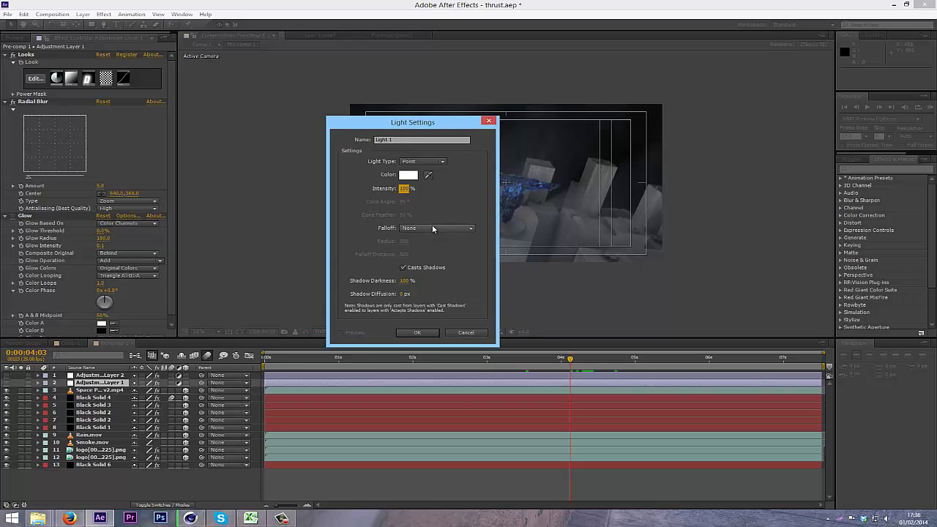
click(417, 333)
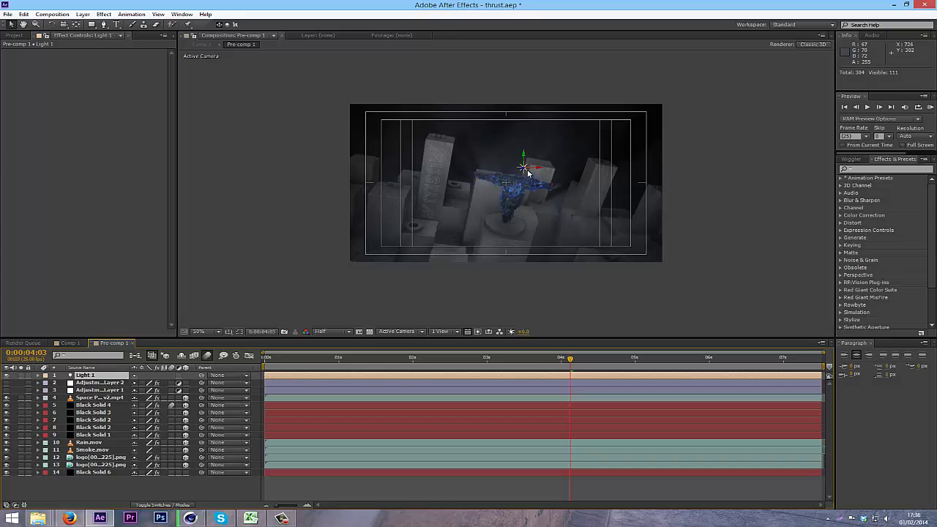
Move the white light down onto the body of the blue statue.
drag(528, 173, 518, 223)
drag(486, 127, 512, 209)
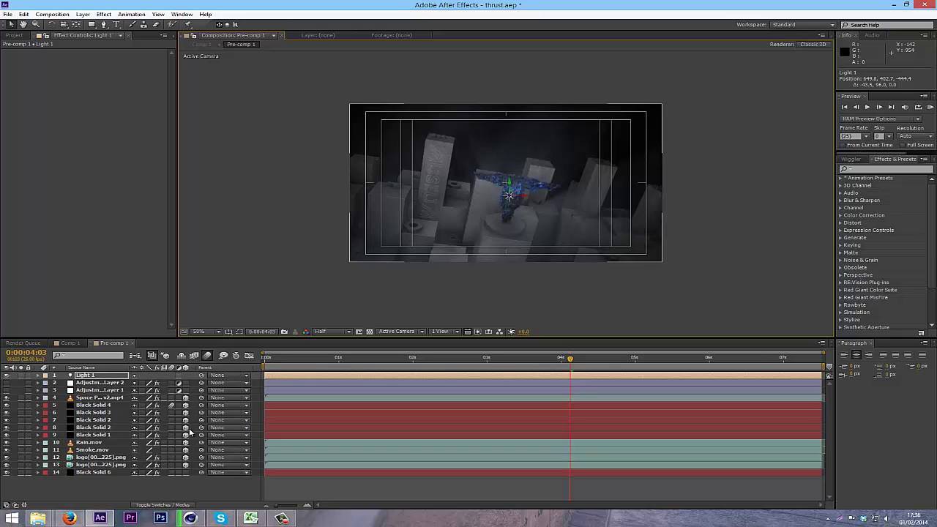
click(183, 505)
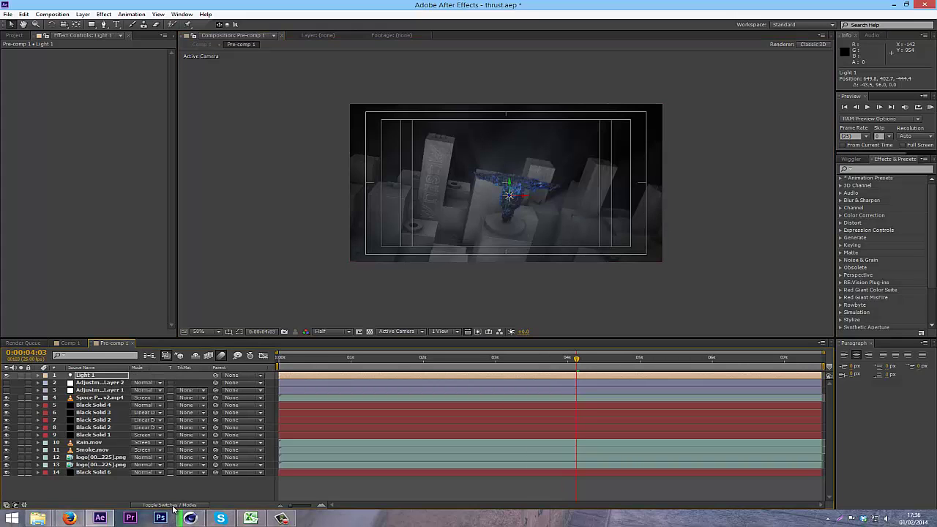
click(174, 506)
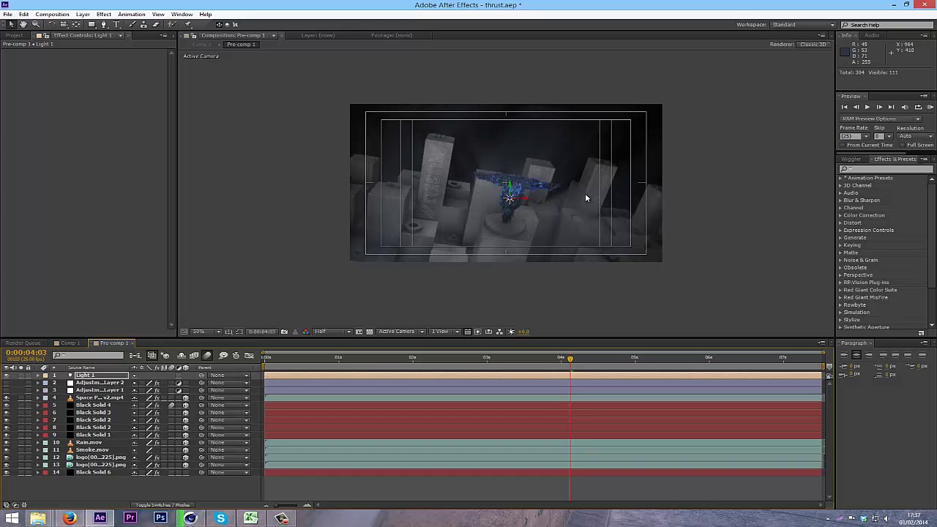
drag(509, 203, 516, 201)
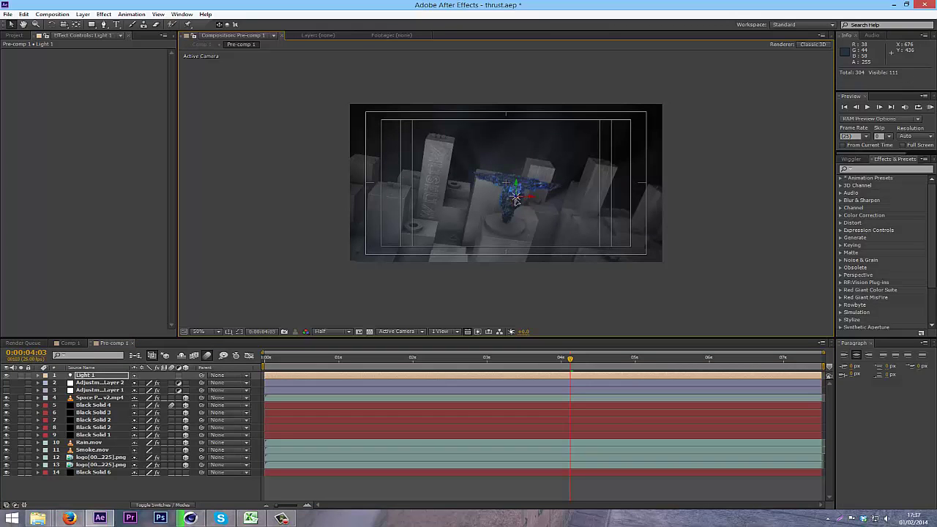
Reveal Light 1's position and adjust it to about 654.9, 400.2, -626.6.
click(82, 378)
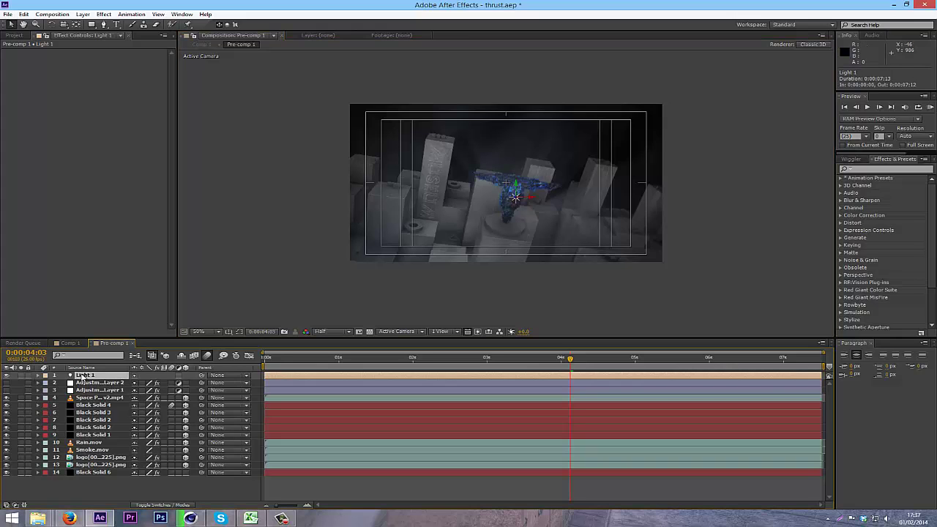
key(p)
drag(169, 383, 135, 383)
drag(62, 383, 155, 402)
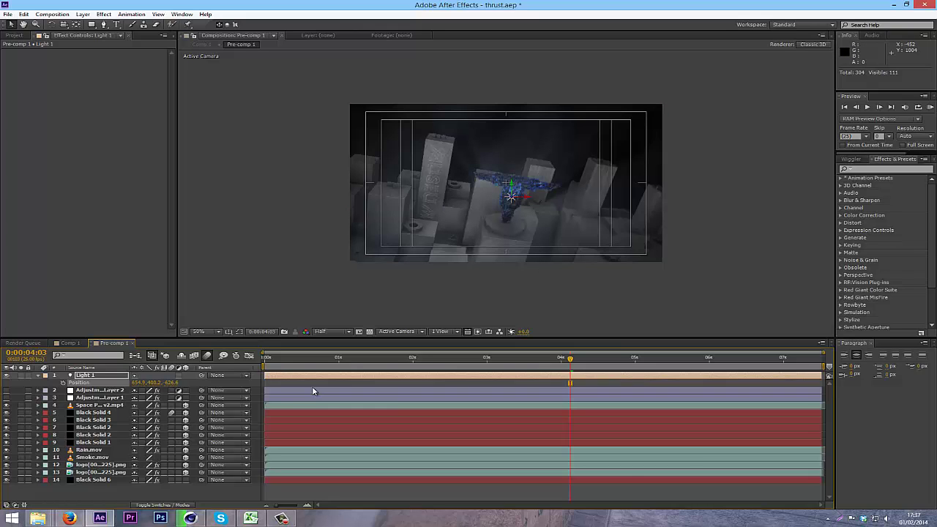
Add a second point light in blue #0C6FC2 and reduce its intensity to 44%.
key(ctrl+alt+shift+l)
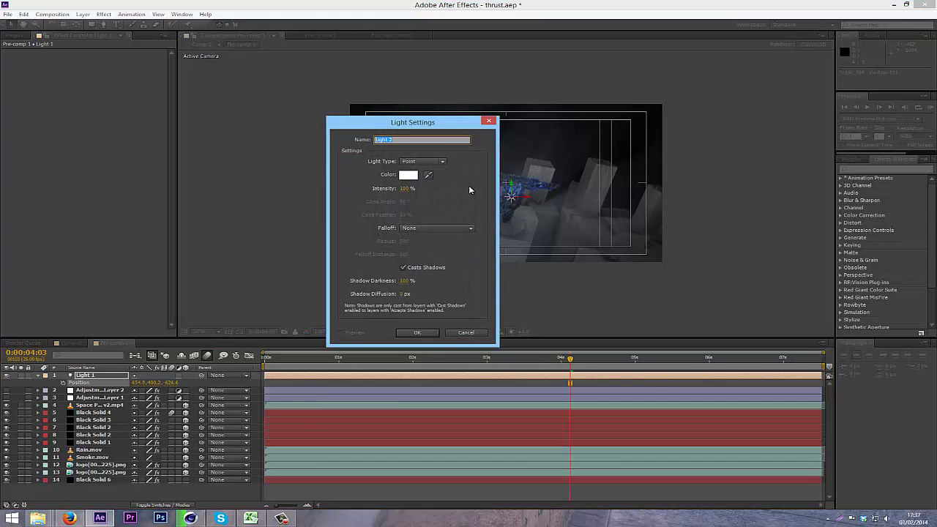
click(407, 174)
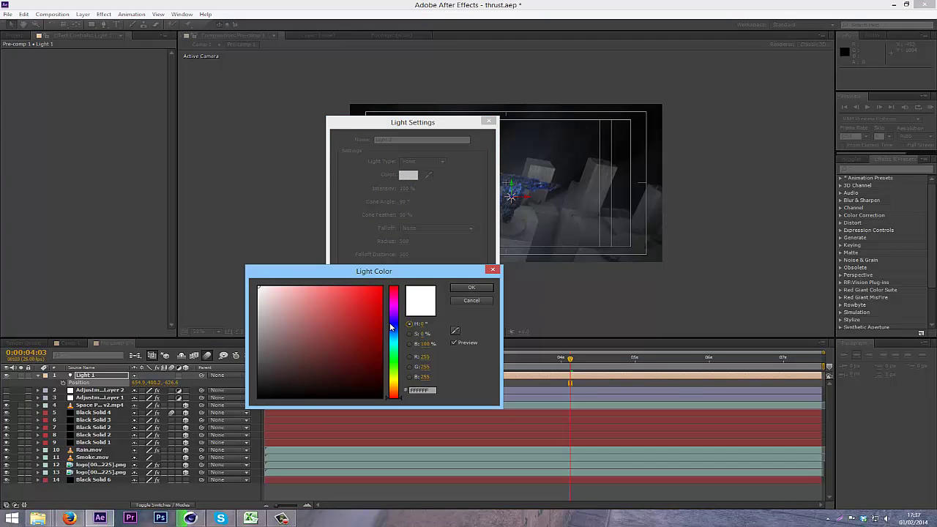
mouse_move(390, 327)
mouse_down()
mouse_move(392, 295)
mouse_move(393, 335)
mouse_move(362, 315)
mouse_move(374, 312)
mouse_up()
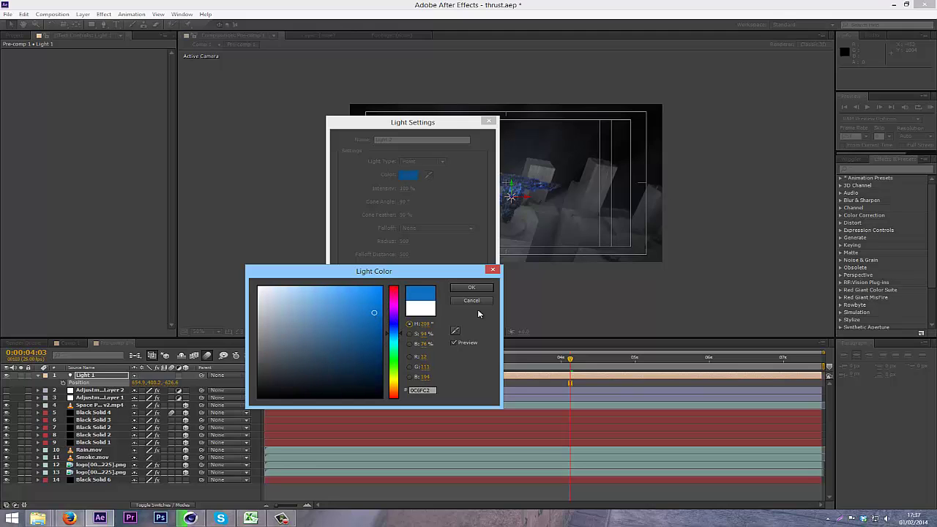
click(471, 287)
click(407, 188)
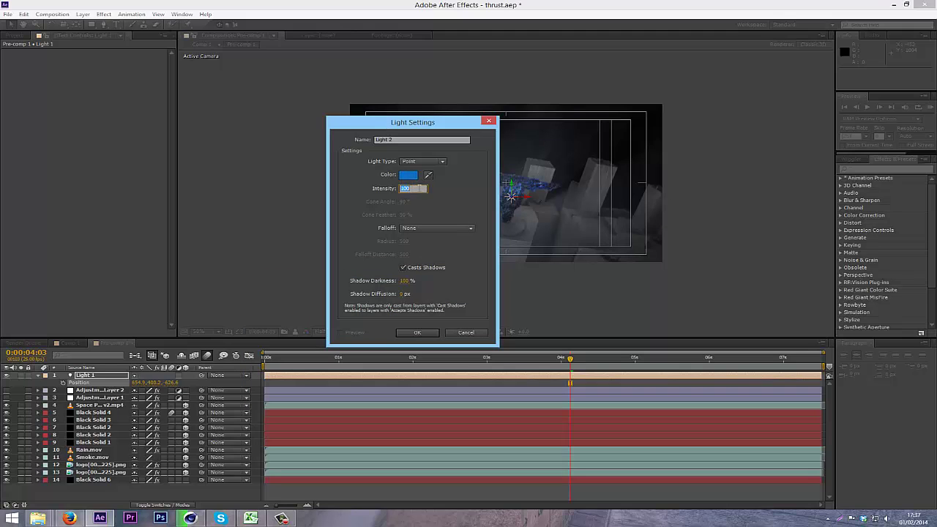
click(428, 334)
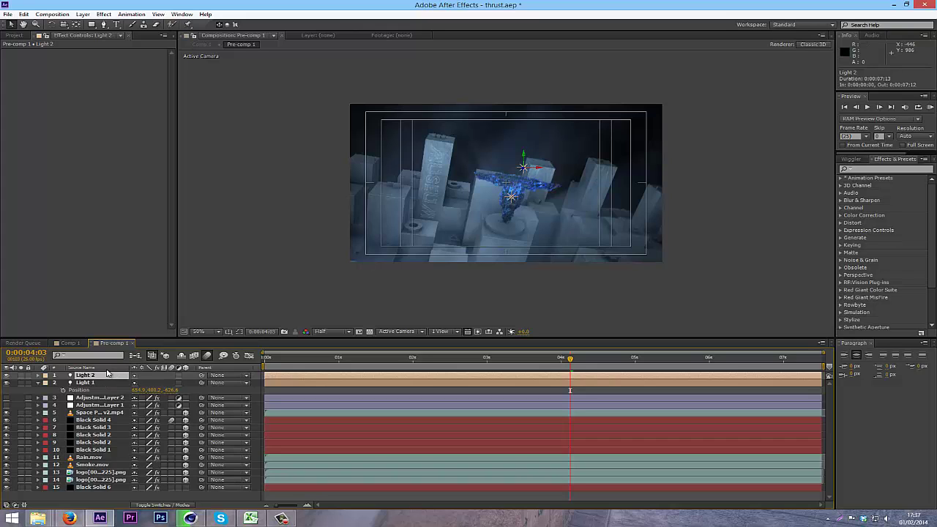
key(t)
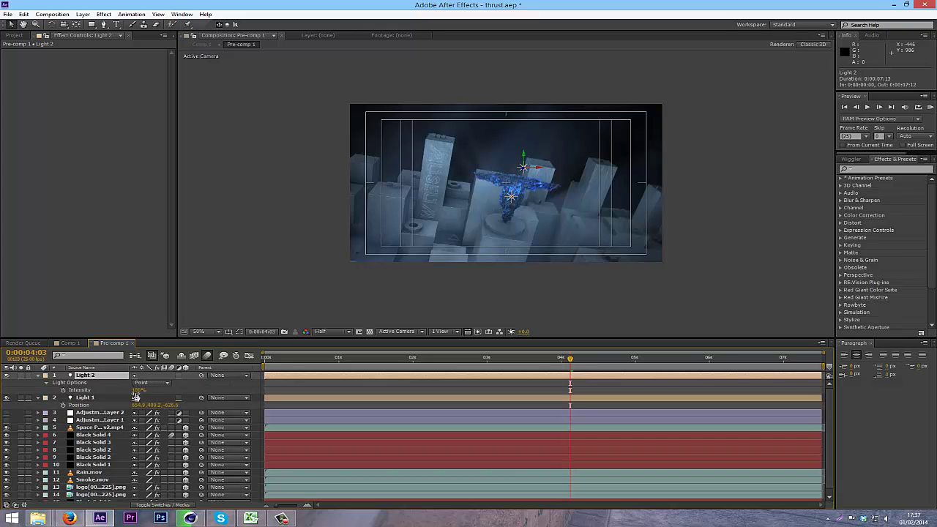
drag(137, 394, 112, 398)
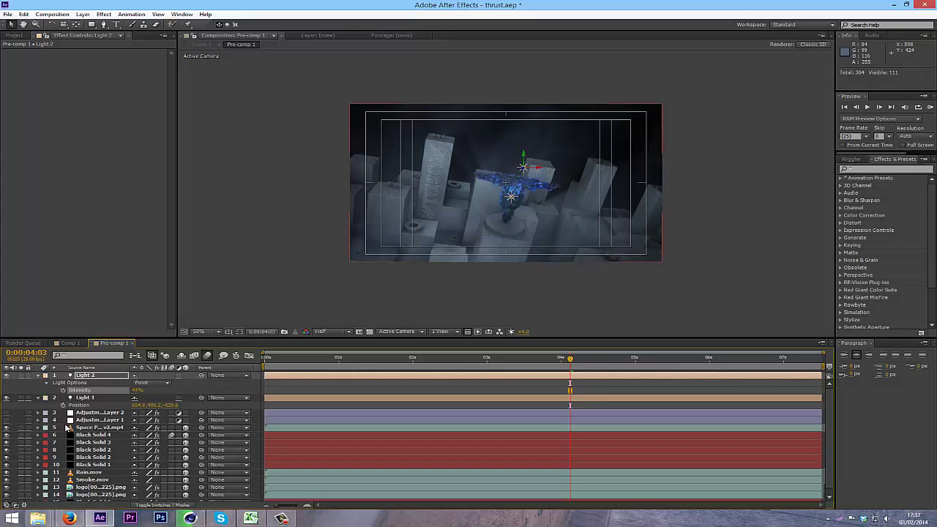
At 0:00:04:16, move Light 2 to about 538.6, 284.3, -120.6 and raise its intensity to 96%.
click(95, 377)
key(p)
key(End)
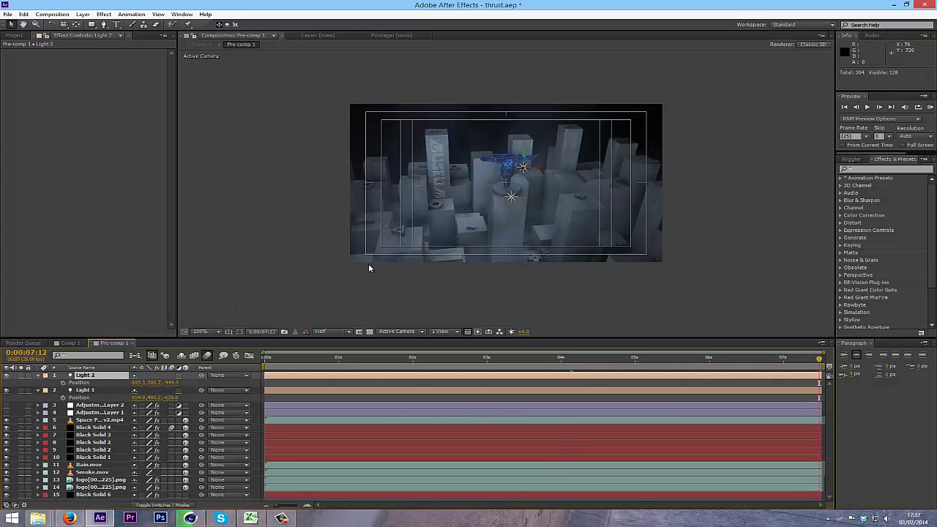
click(548, 363)
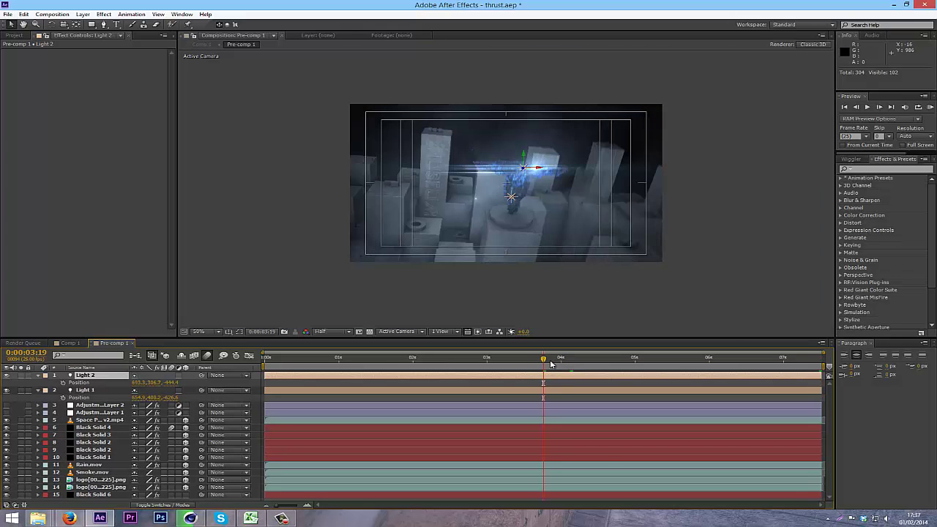
click(607, 364)
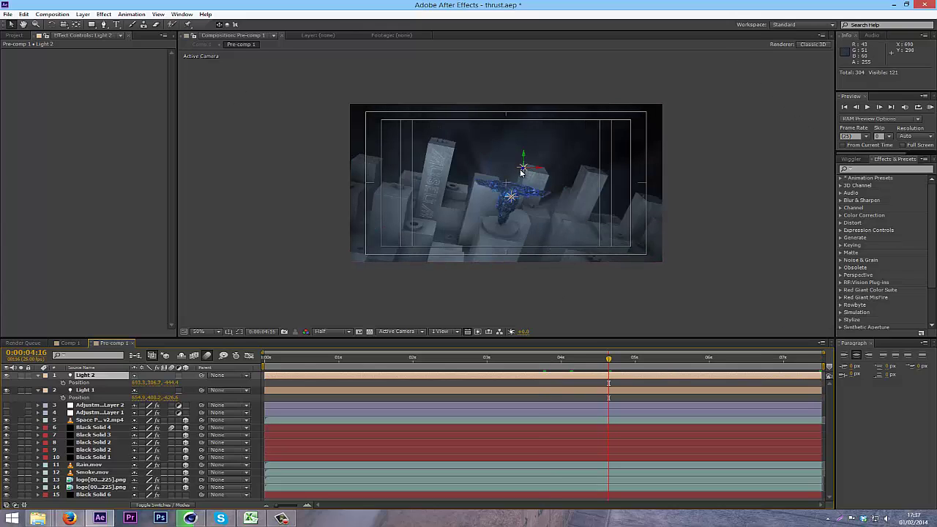
drag(524, 169, 479, 166)
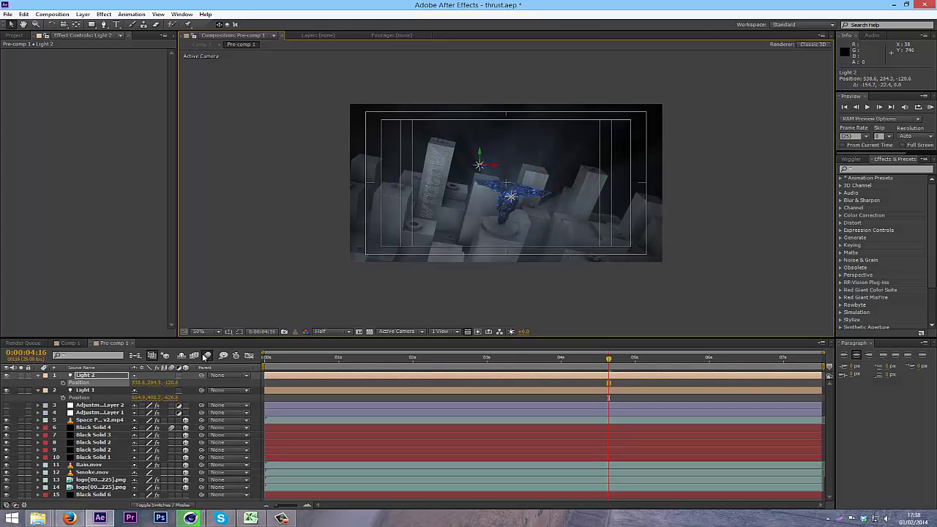
key(t)
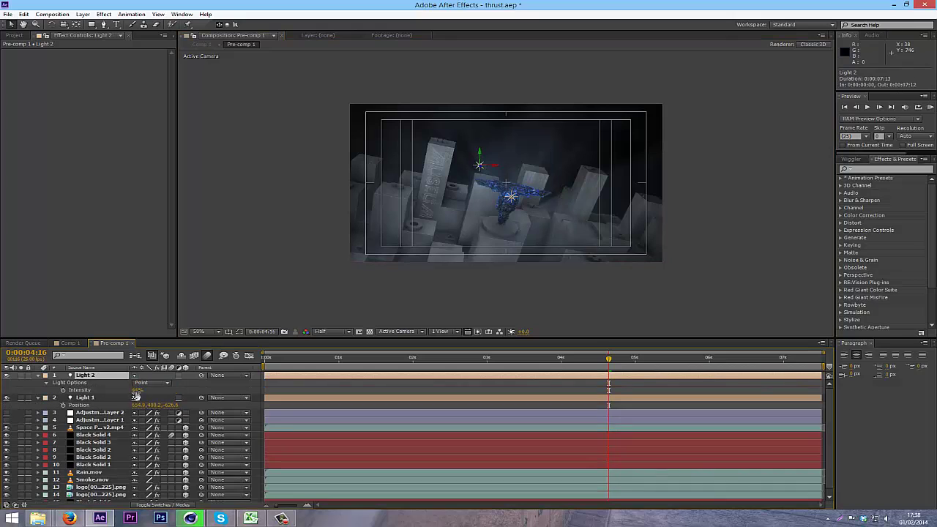
drag(148, 393, 170, 397)
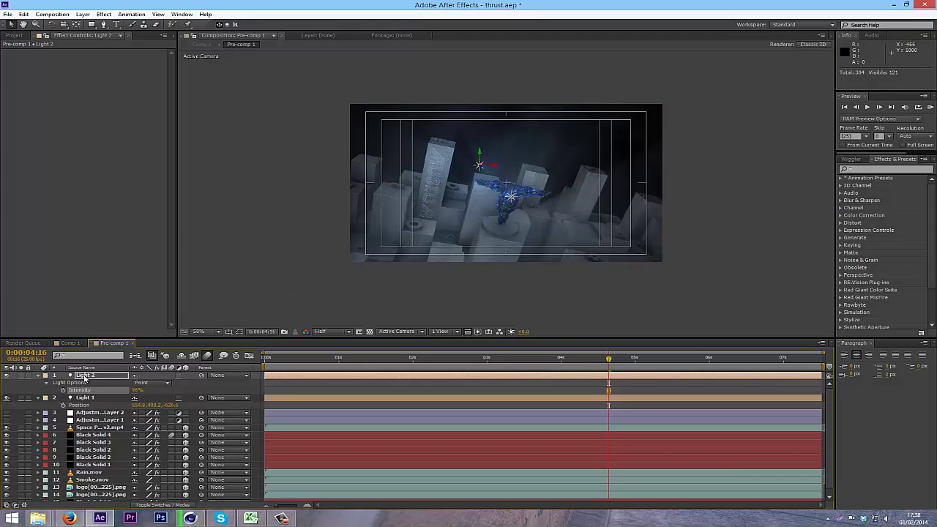
Reposition Light 2 onto the top of the blue statue, at about 643.1, 355.2, -118.6.
click(96, 376)
key(p)
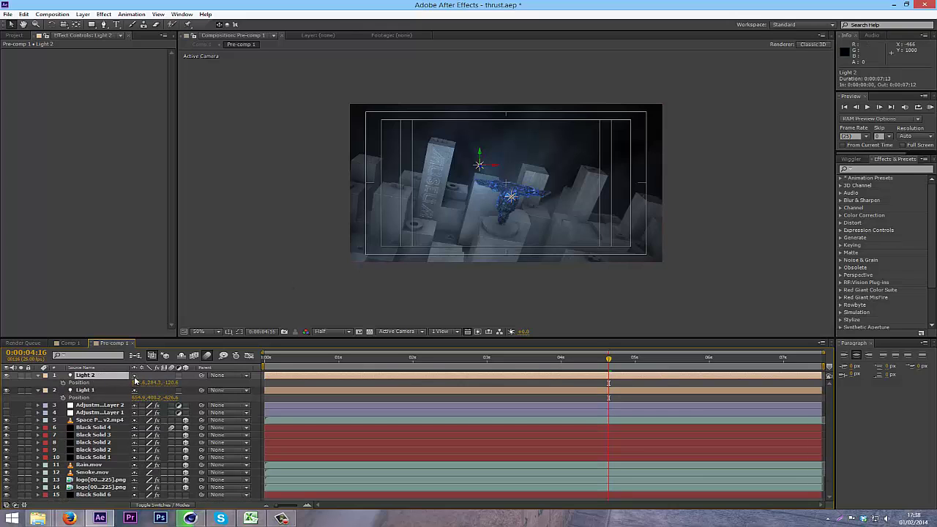
drag(168, 382, 378, 415)
drag(318, 421, 179, 416)
drag(479, 167, 506, 192)
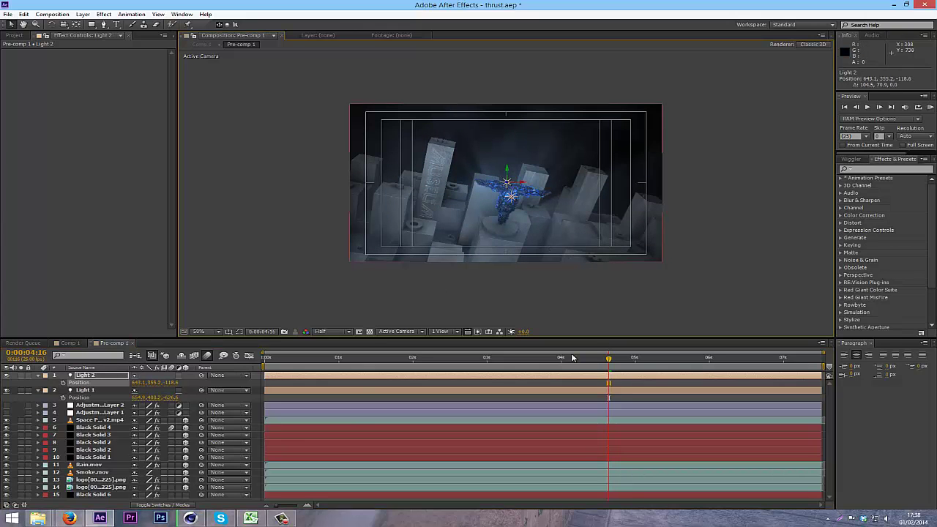
click(228, 331)
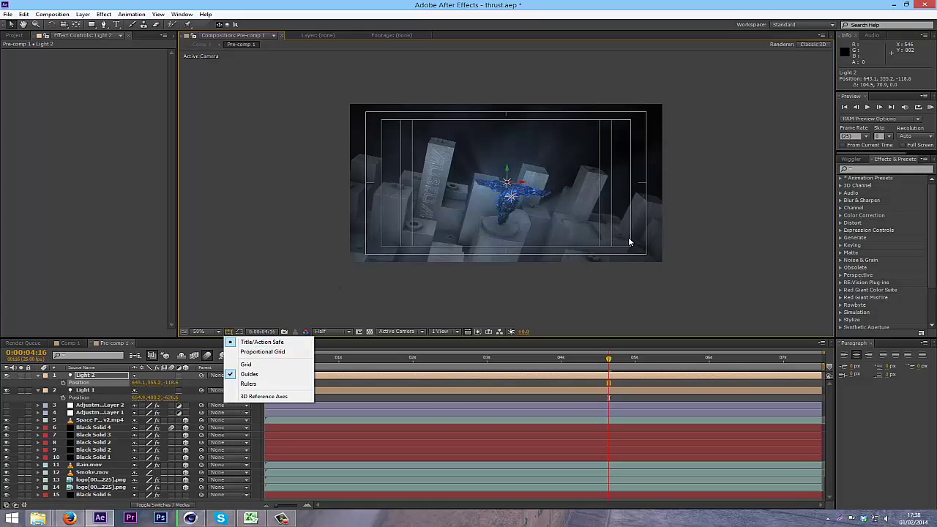
click(716, 214)
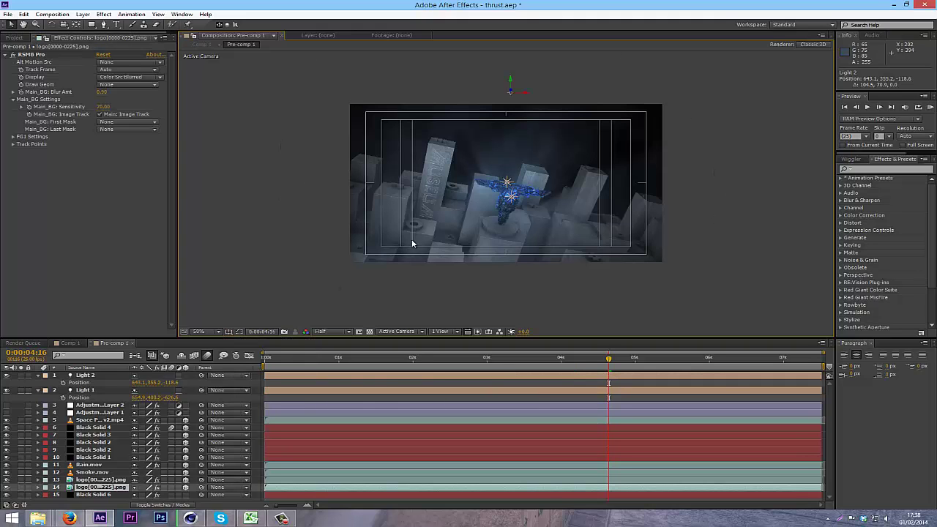
key(slash)
scroll(479, 240, up, 4)
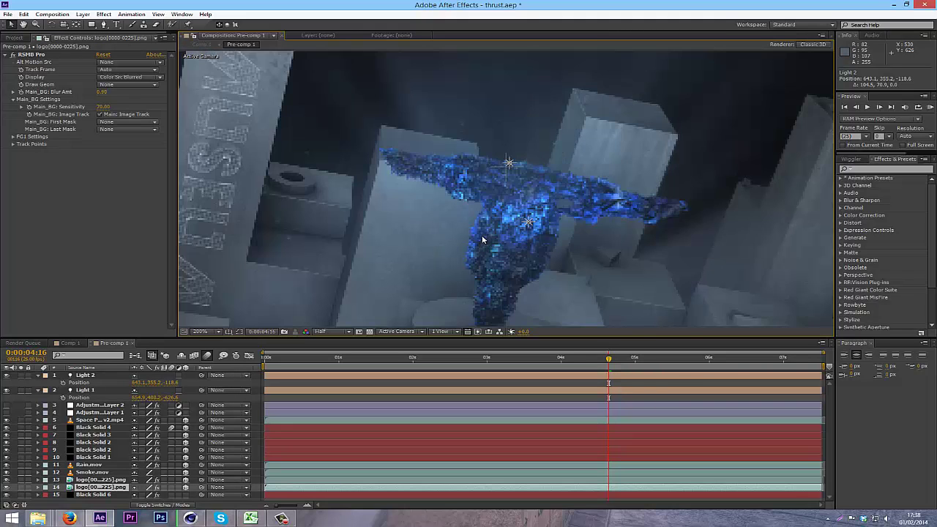
scroll(492, 212, down, 6)
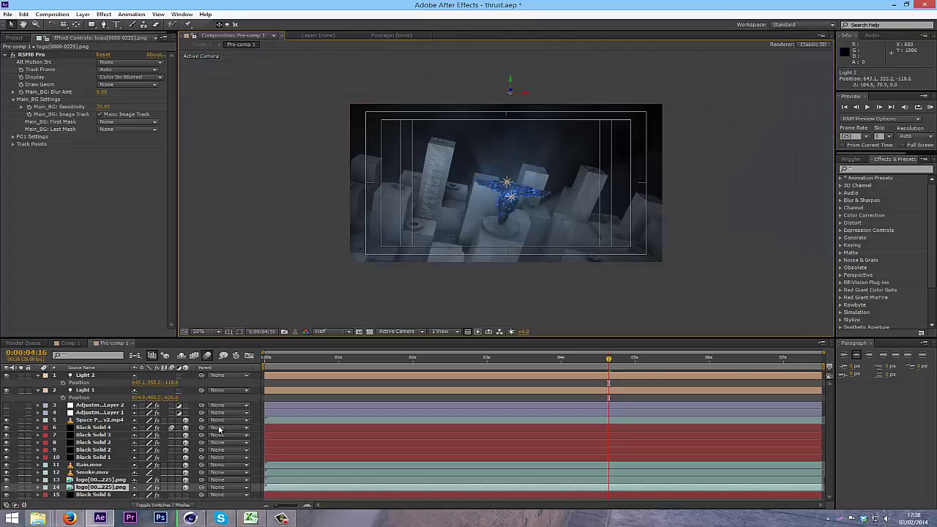
Reveal Light 2's position property and enable an expression on it.
click(94, 375)
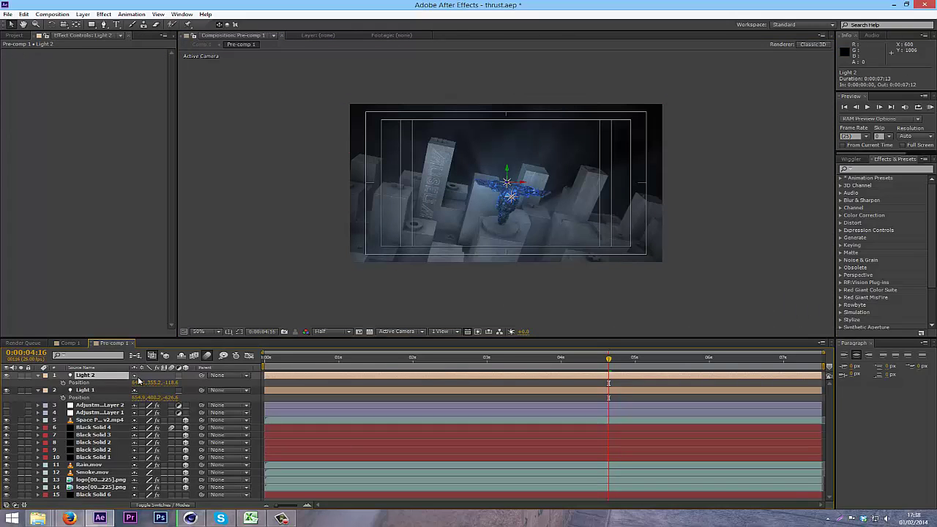
key(p)
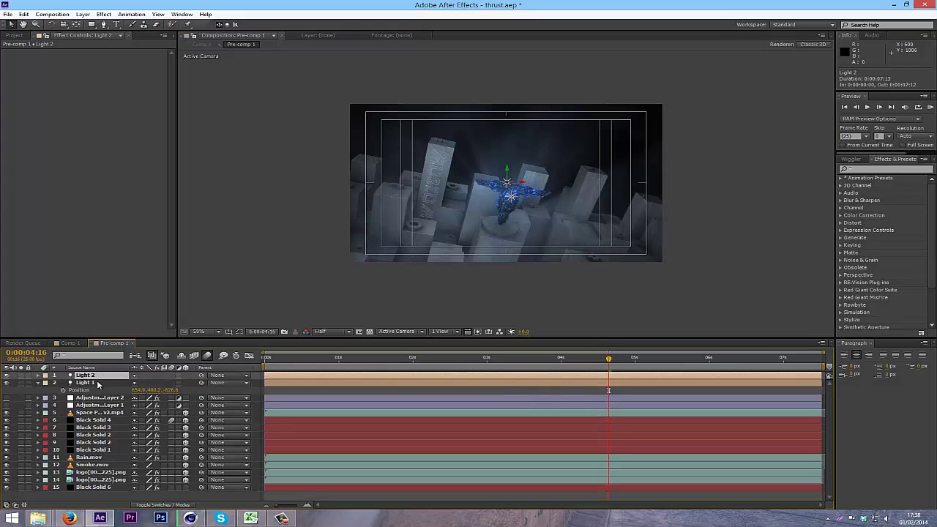
key(p)
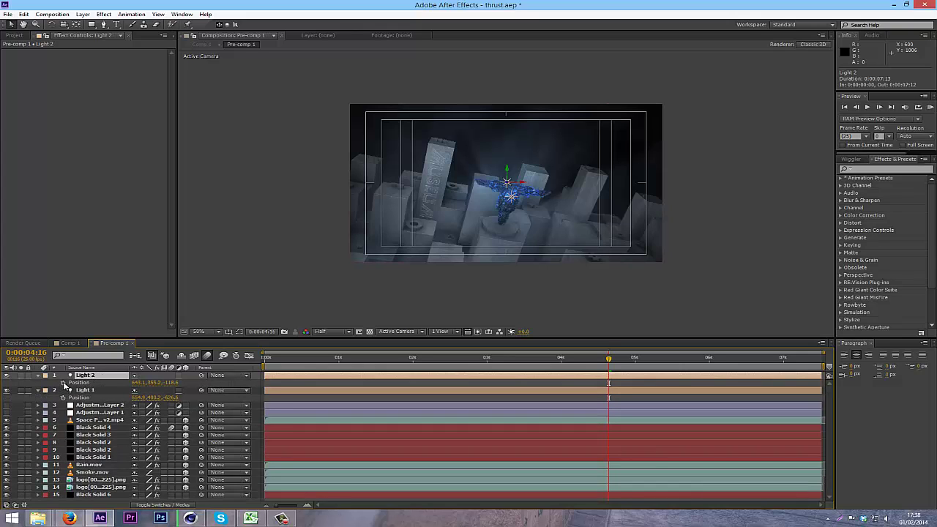
alt+click(63, 383)
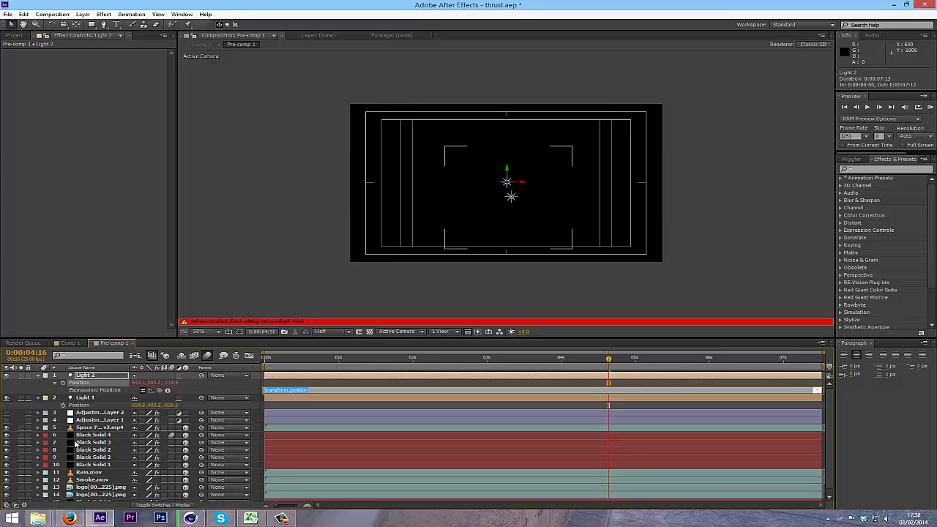
Switch to Firefox and copy the five-line circular motion expression from the reply in the Video Copilot forum thread.
click(69, 518)
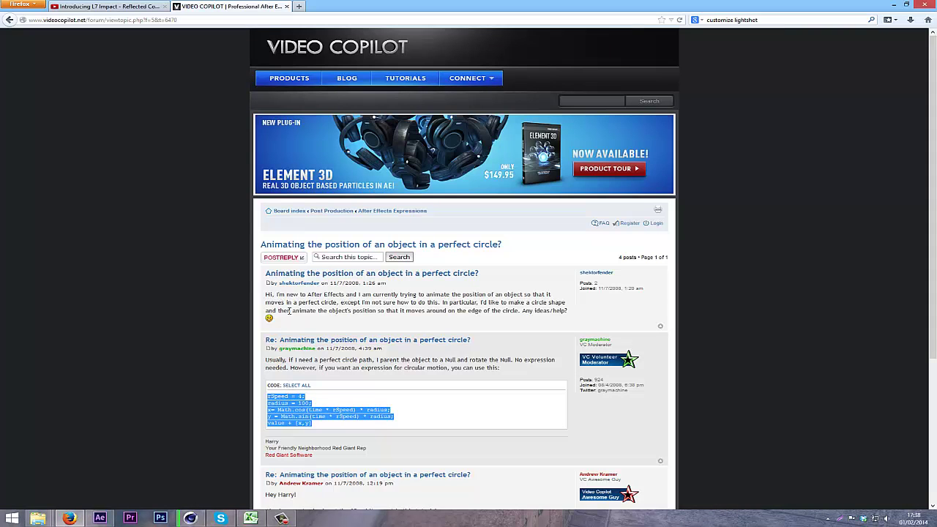
click(349, 424)
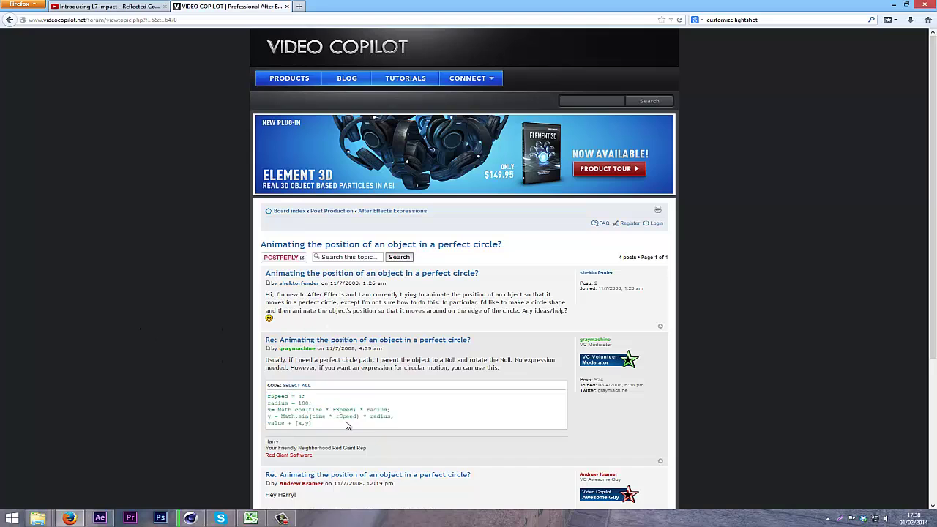
mouse_move(387, 431)
mouse_down()
mouse_move(315, 415)
mouse_move(266, 340)
mouse_move(267, 393)
mouse_up()
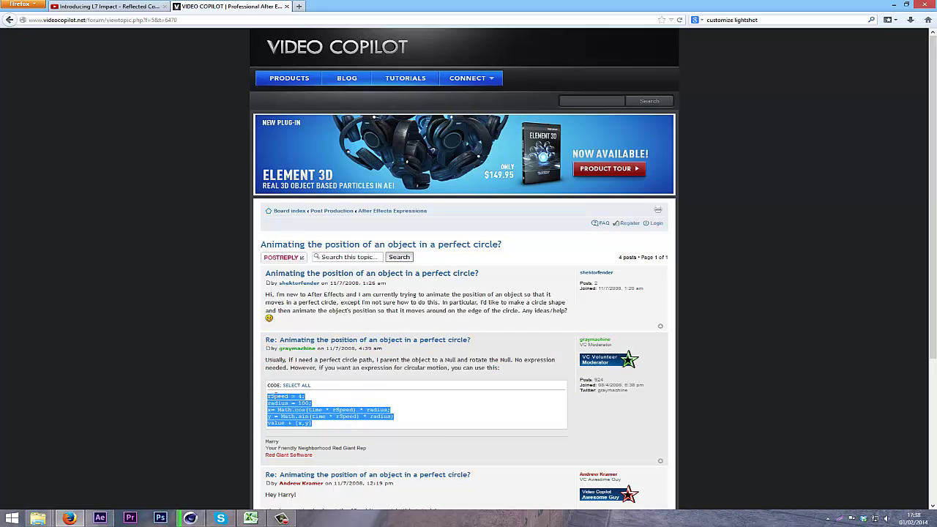
click(350, 424)
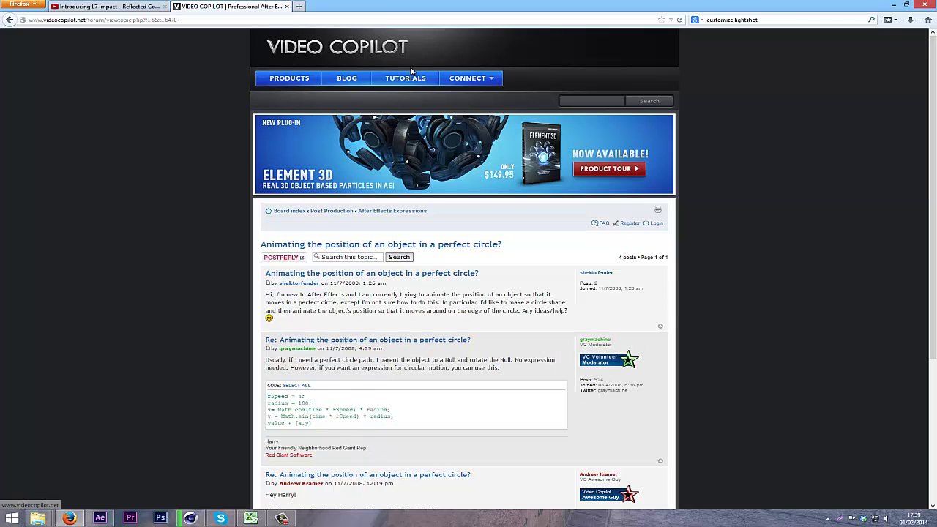
mouse_move(329, 417)
mouse_down()
mouse_move(307, 416)
mouse_move(324, 431)
mouse_move(265, 399)
mouse_move(321, 432)
mouse_move(278, 396)
mouse_up()
click(326, 431)
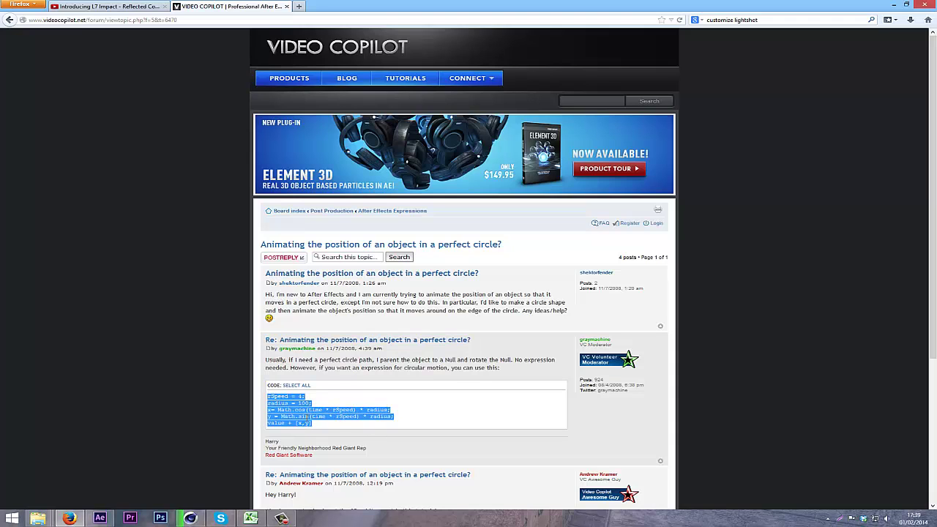
Back in After Effects, replace Light 2's default position expression with the copied circular motion code, using rSpeed = 4 and radius = 100.
click(99, 517)
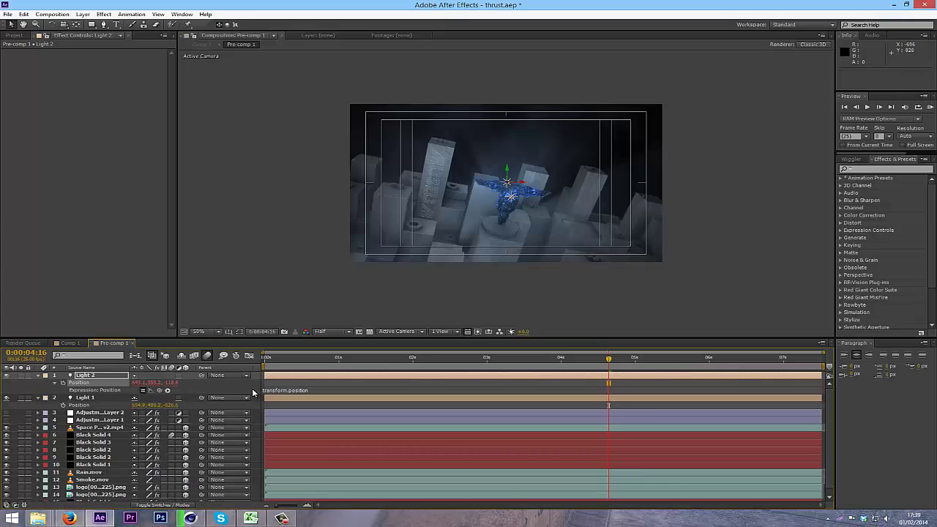
click(283, 392)
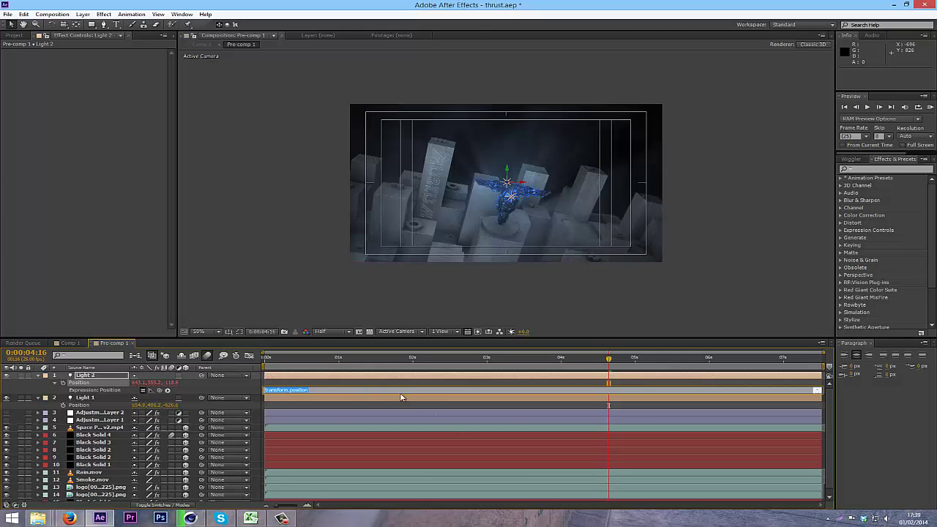
text(value + [x,y])
key(ctrl+a)
key(ctrl+v)
click(352, 399)
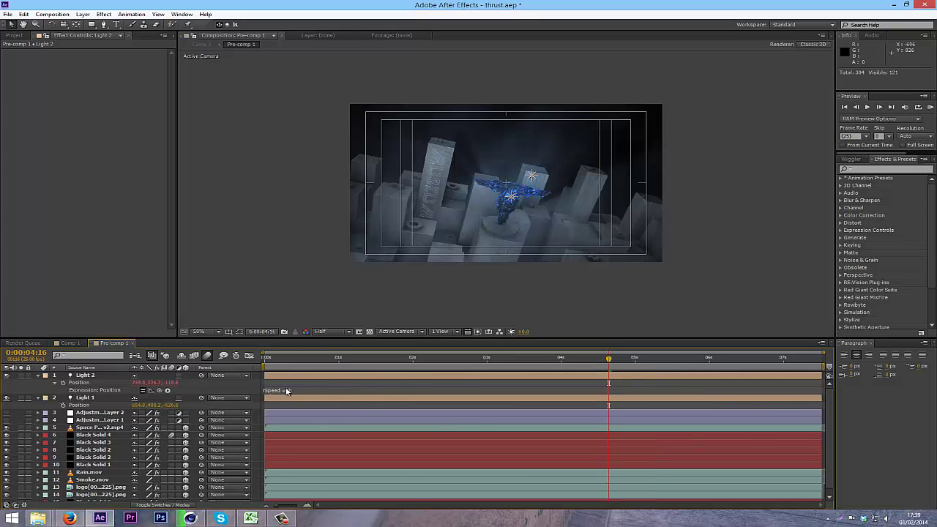
click(287, 390)
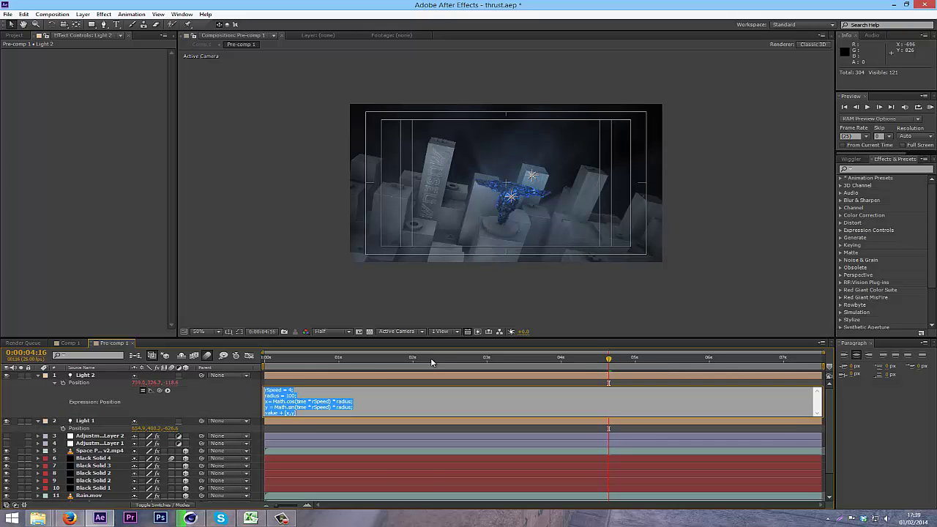
Play and scrub through the composition from the start to examine Light 2's circular motion around the statue.
drag(431, 362, 327, 360)
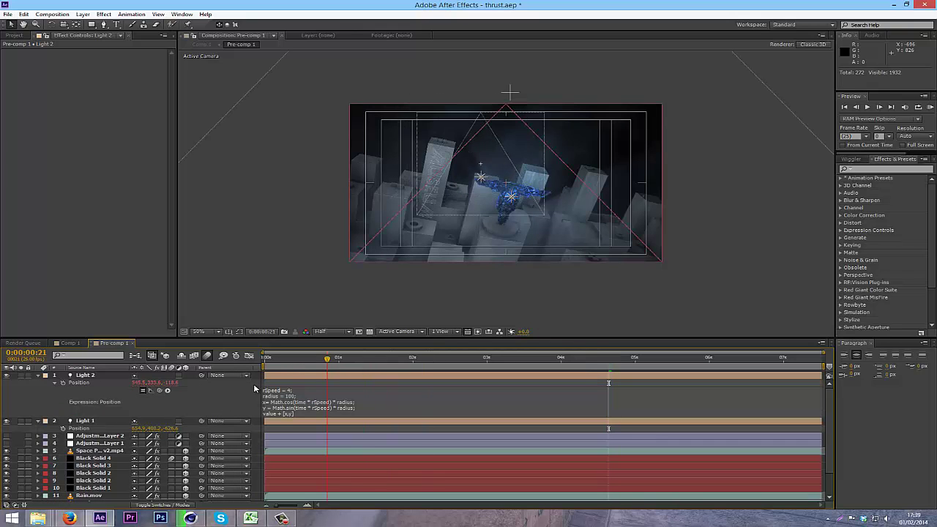
key(Home)
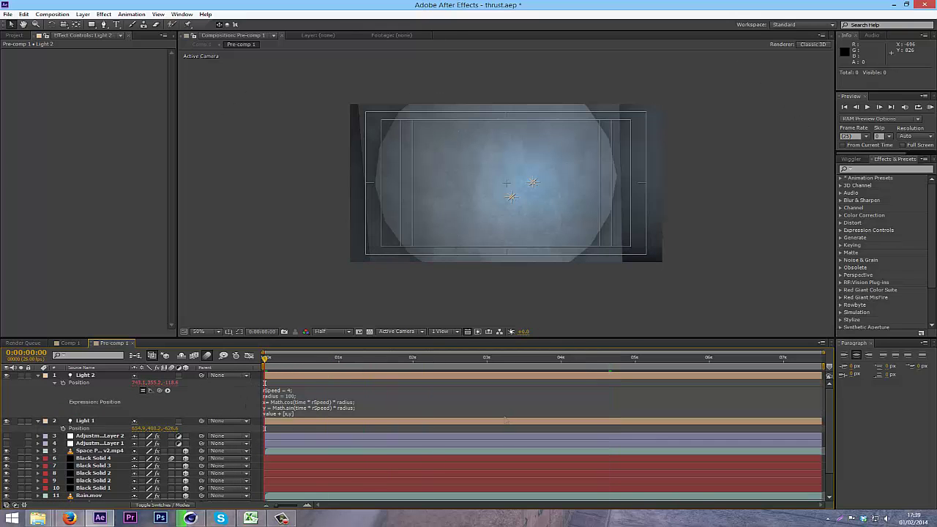
key(space)
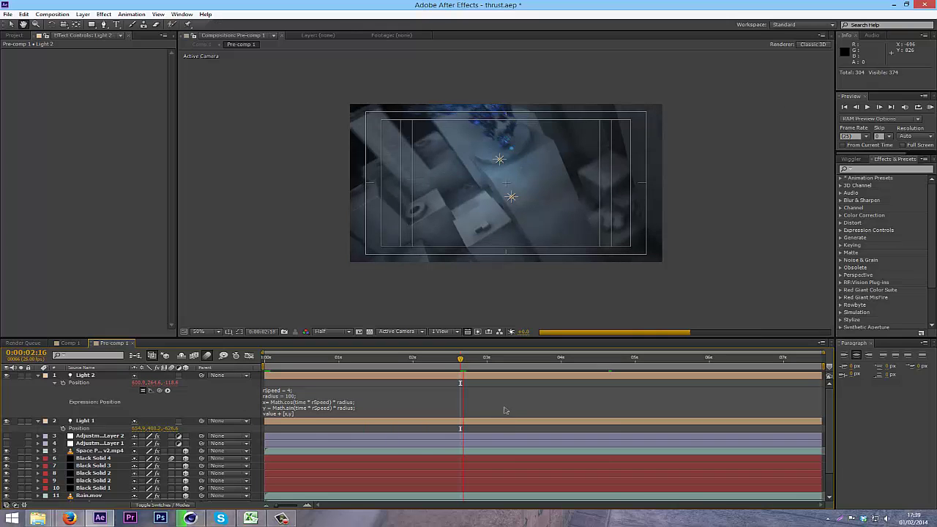
click(103, 378)
key(space)
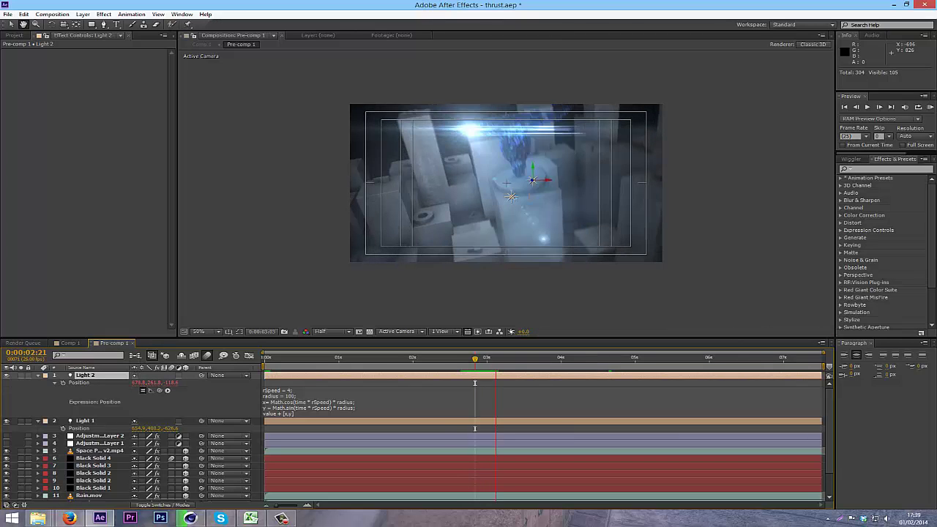
click(504, 350)
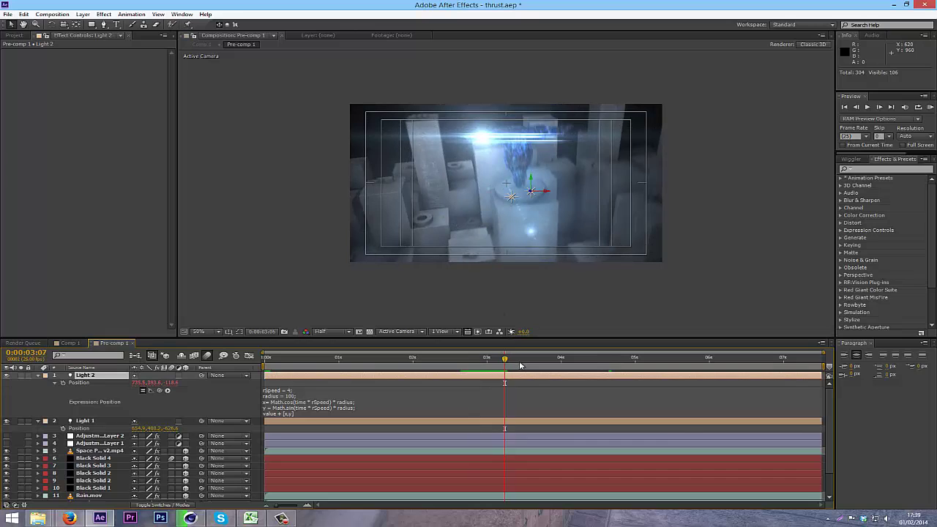
key(space)
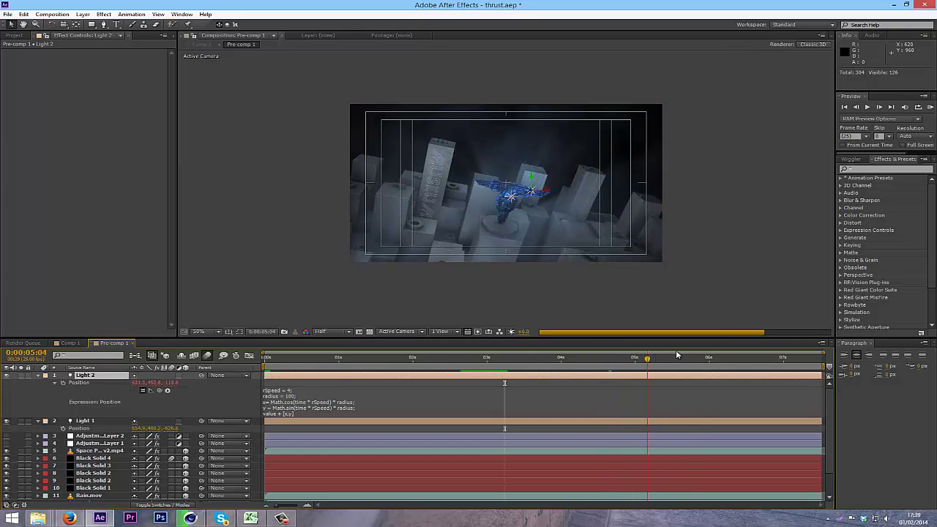
key(space)
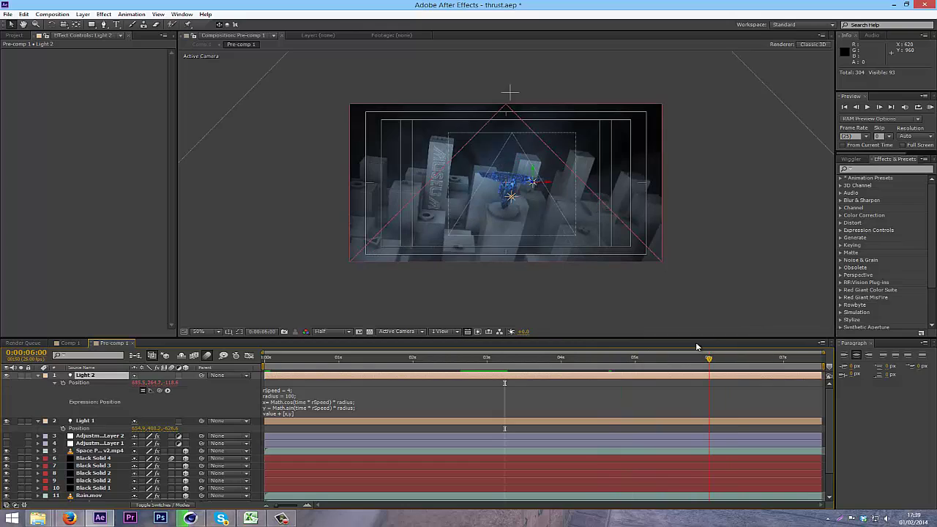
drag(696, 344, 682, 345)
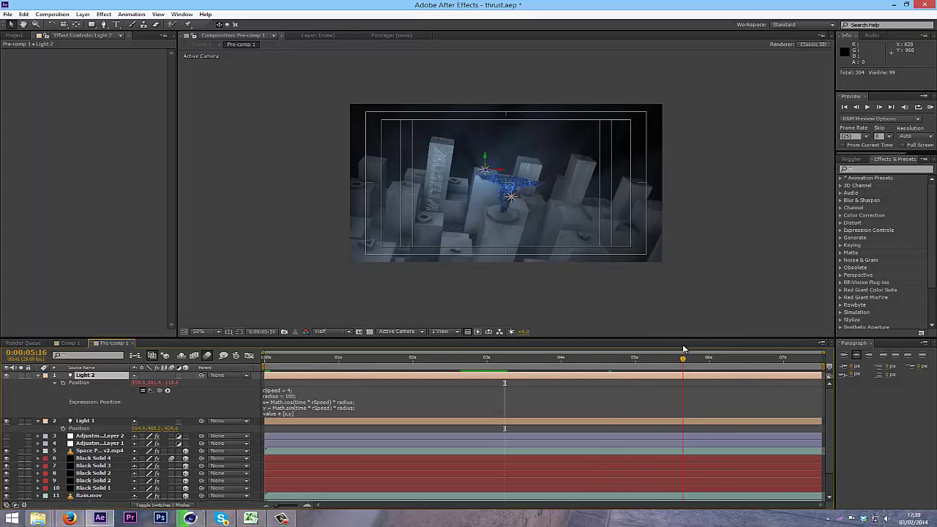
Set the radius in Light 2's position expression to 300 and preview the wider circular motion.
click(283, 399)
click(300, 412)
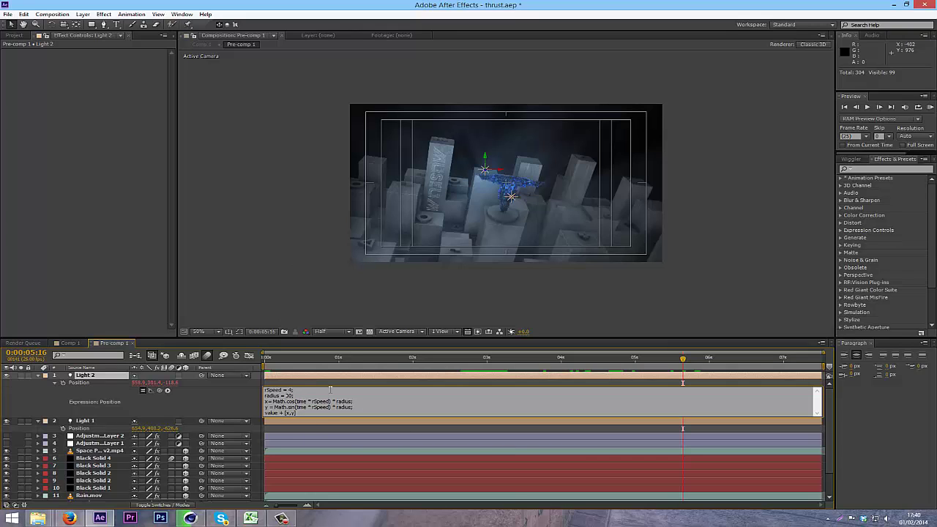
click(369, 377)
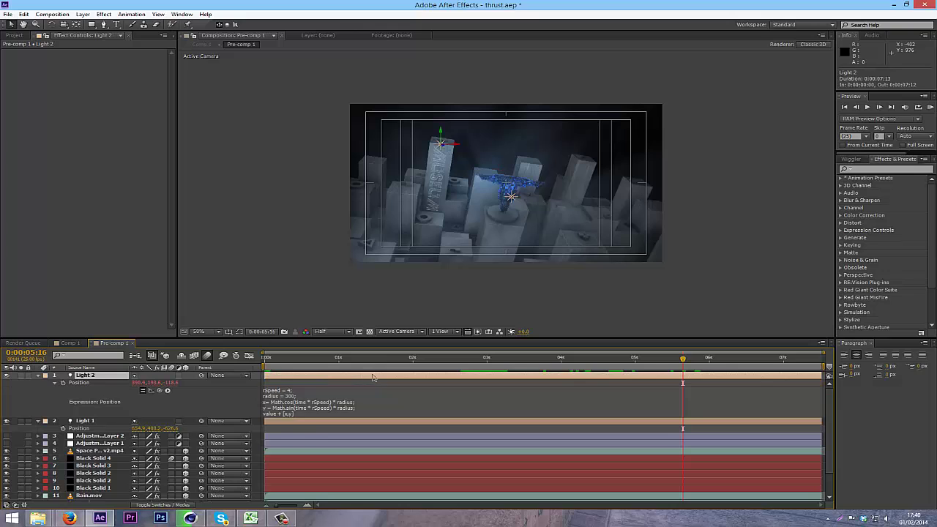
key(space)
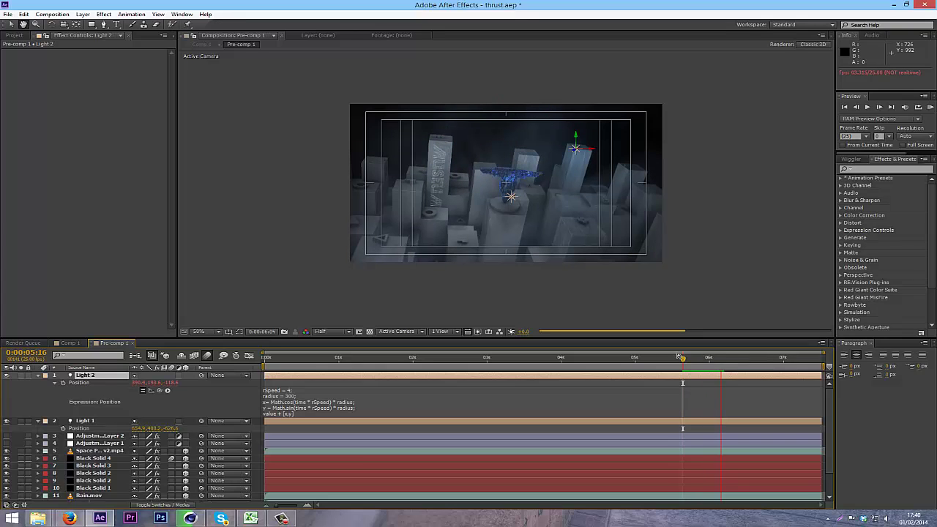
key(space)
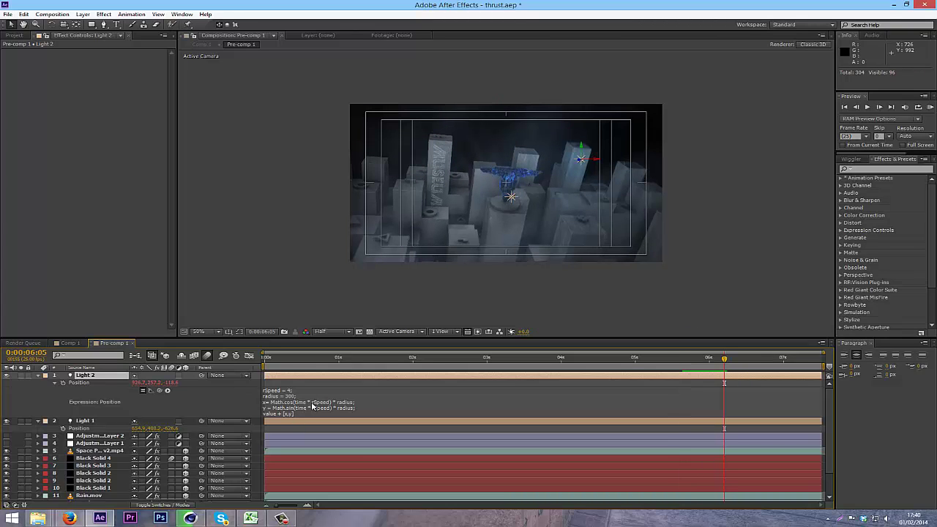
click(285, 383)
click(270, 375)
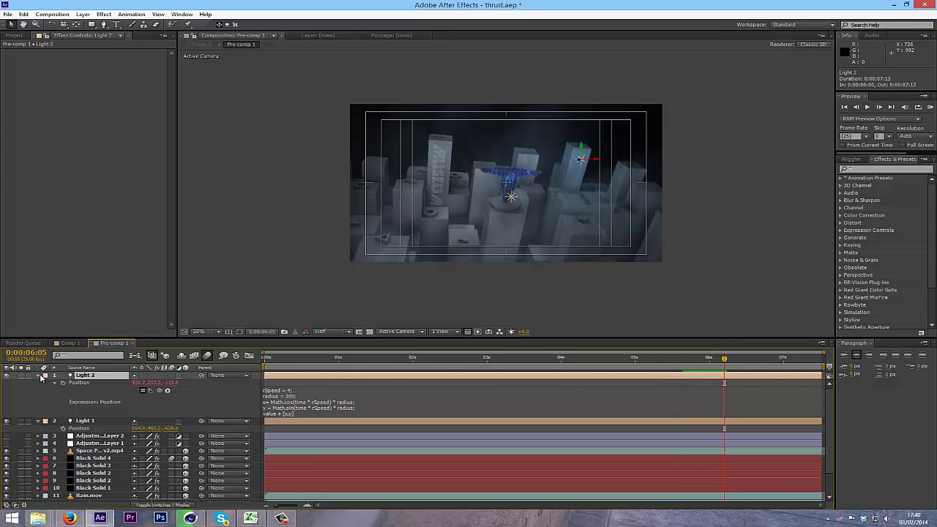
Collapse the properties of Light 1 and Light 2 and delete both light layers.
click(40, 375)
click(42, 383)
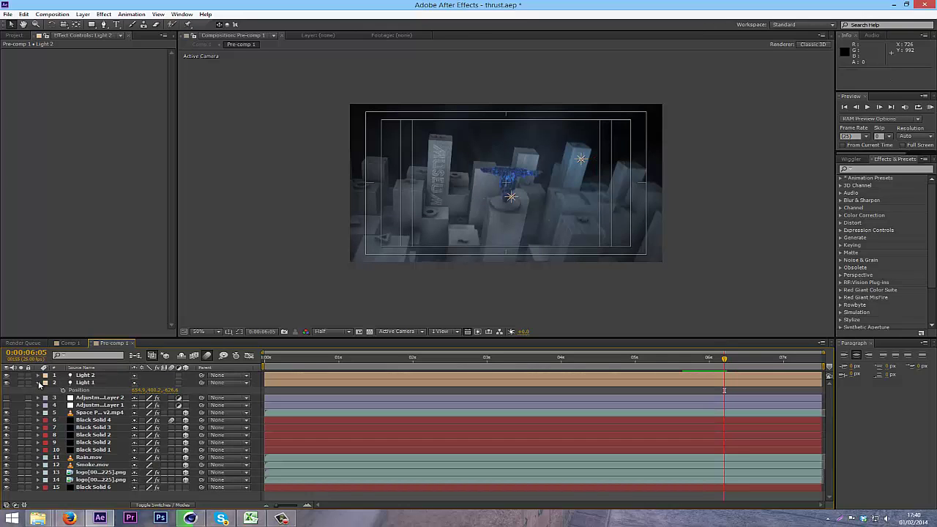
click(38, 383)
click(93, 375)
shift+click(93, 383)
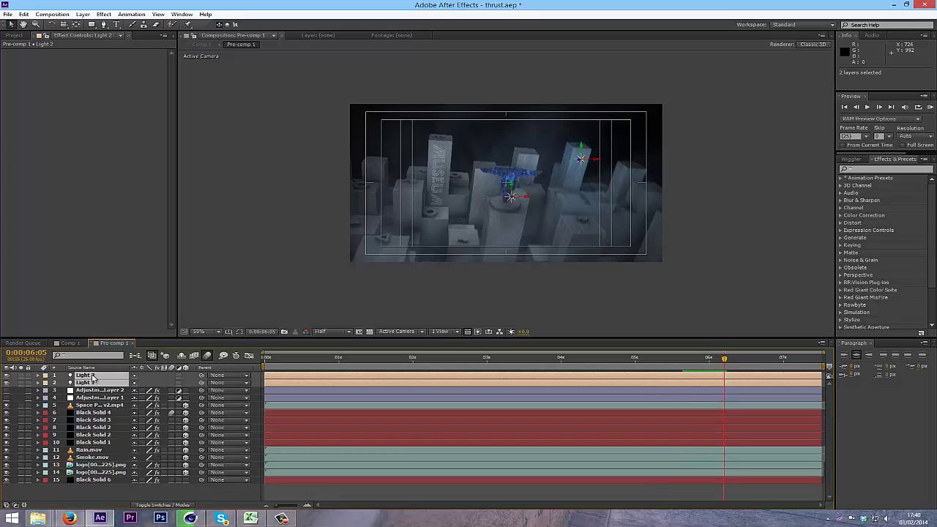
key(Delete)
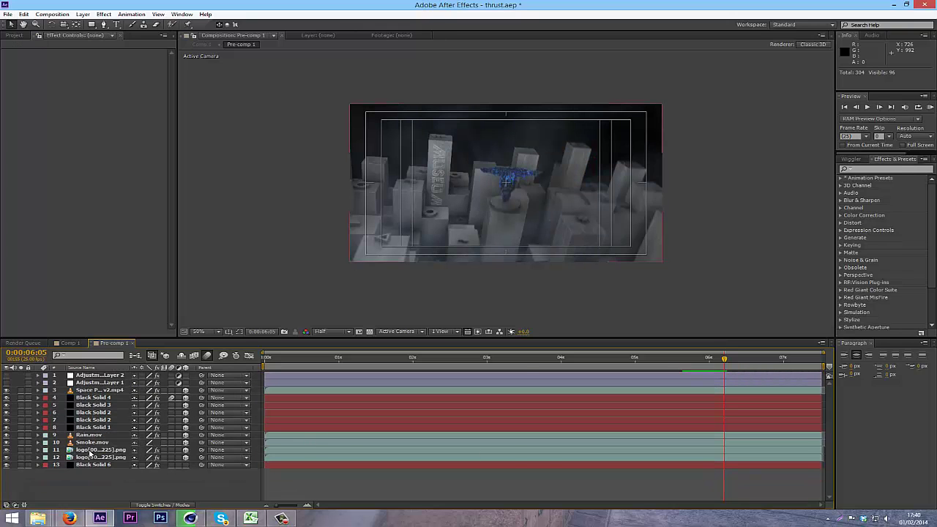
Create a new black solid above all layers and apply the Optical Flares effect to it.
key(ctrl+y)
key(Return)
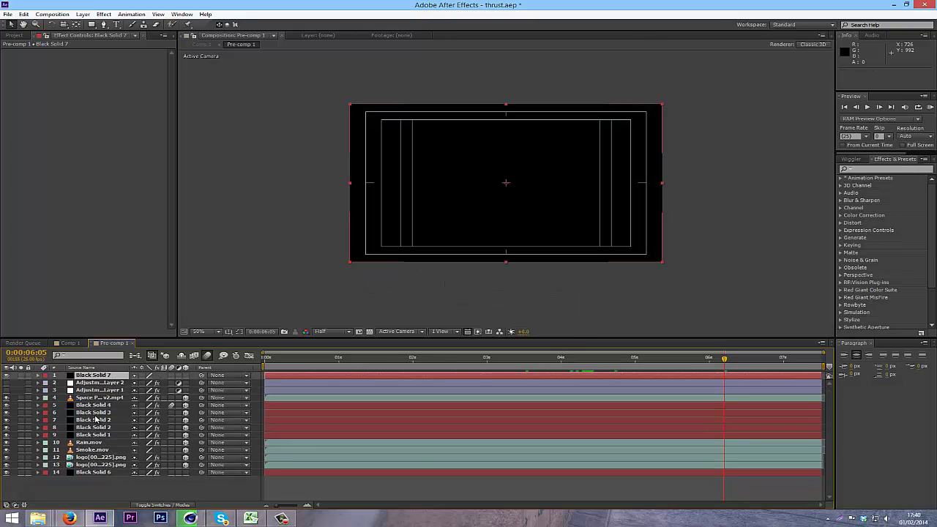
text(optic)
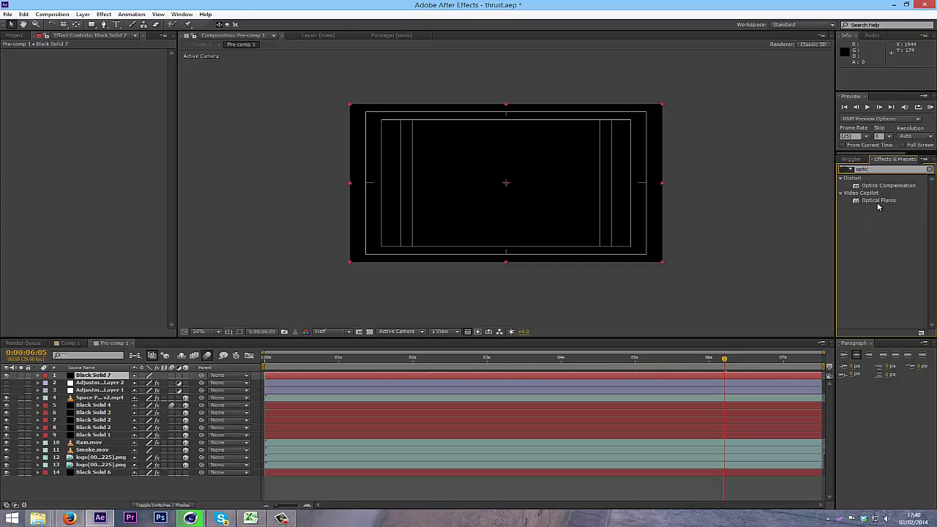
double_click(878, 202)
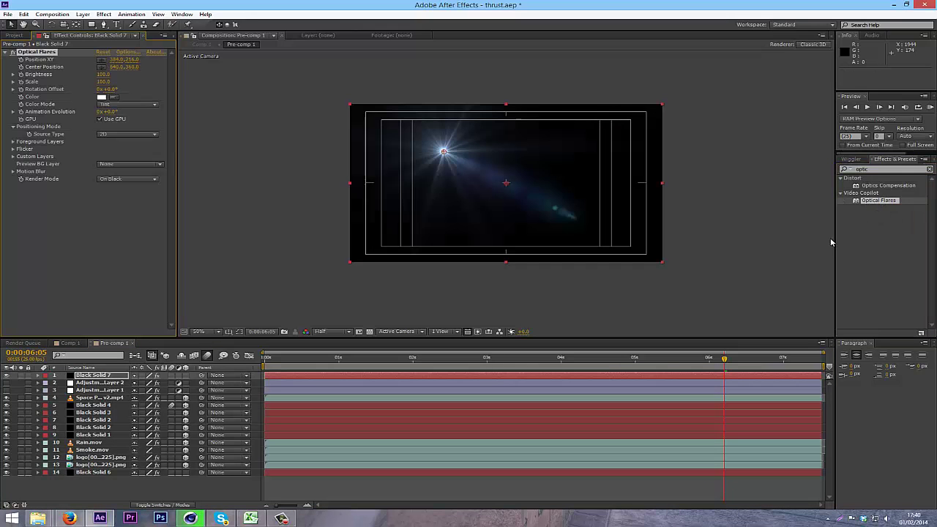
Open the Optical Flares options for the new solid, close them without changes, and reselect the solid.
click(121, 54)
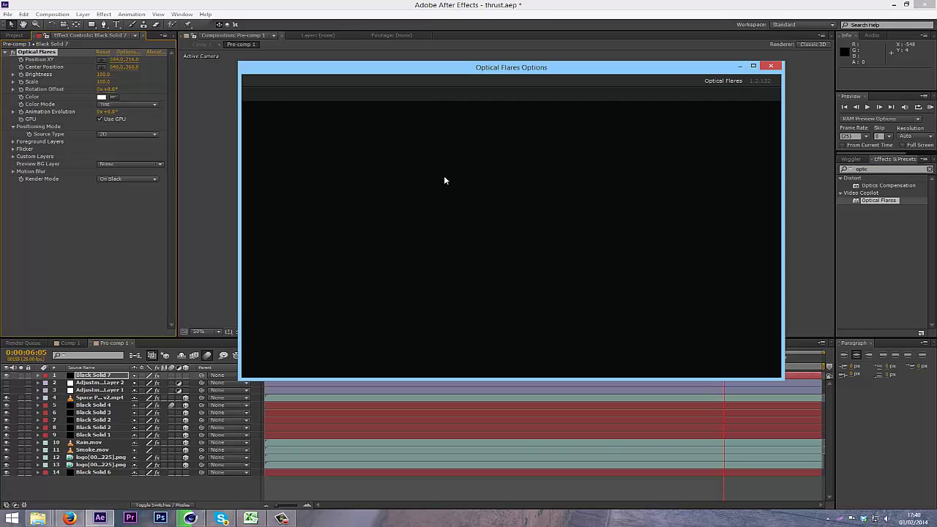
click(772, 67)
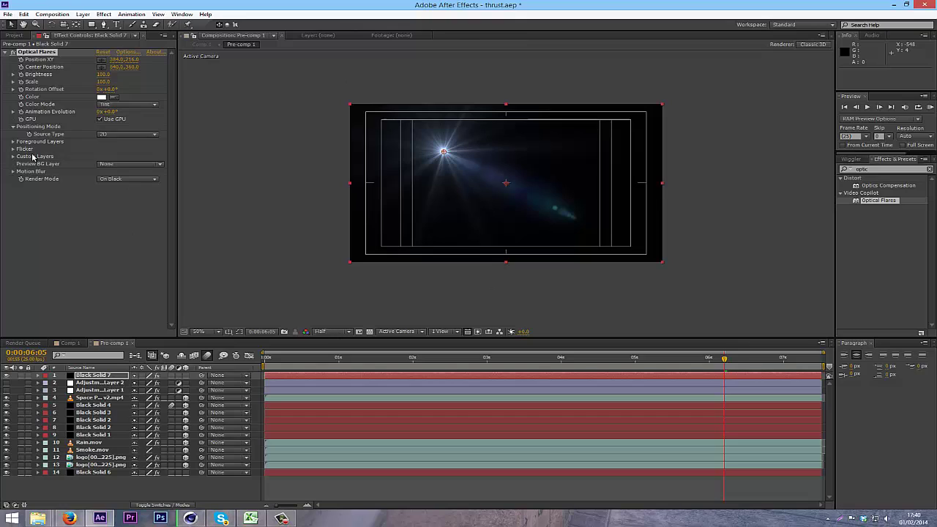
click(99, 378)
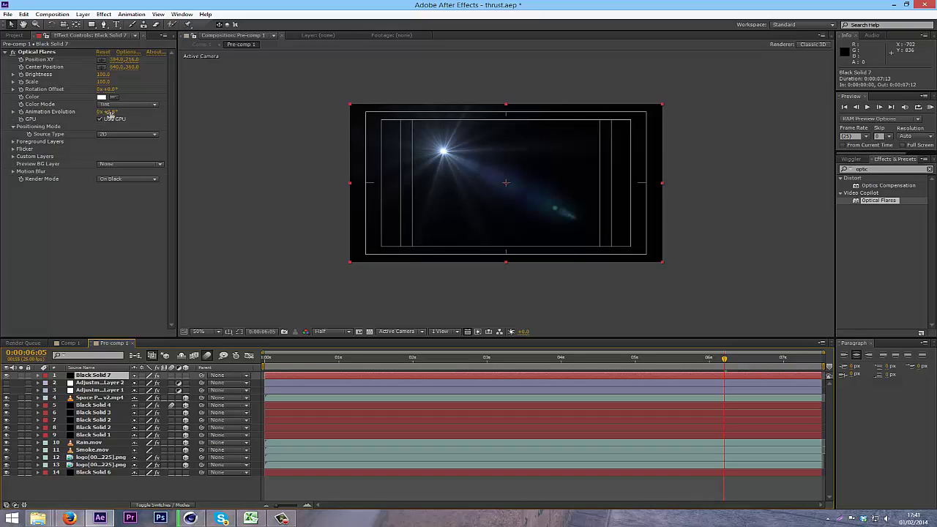
Try a manual change to the flare's Animation Evolution, undo it, and drive the property with the expression time*5.
drag(111, 113, 319, 112)
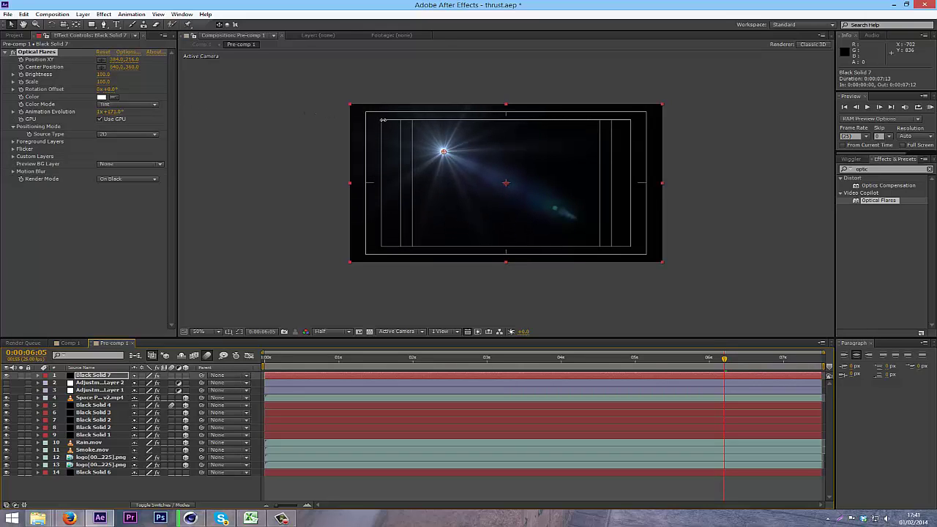
key(ctrl+z)
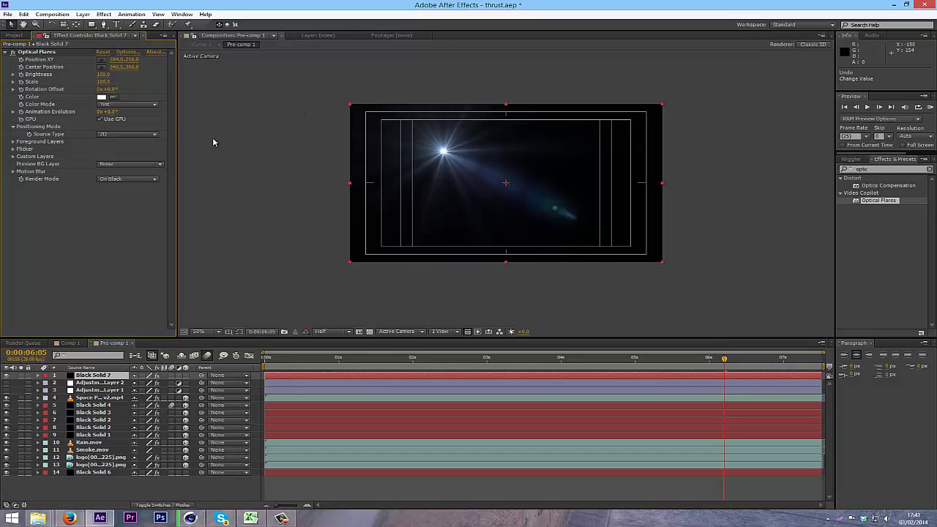
alt+click(20, 113)
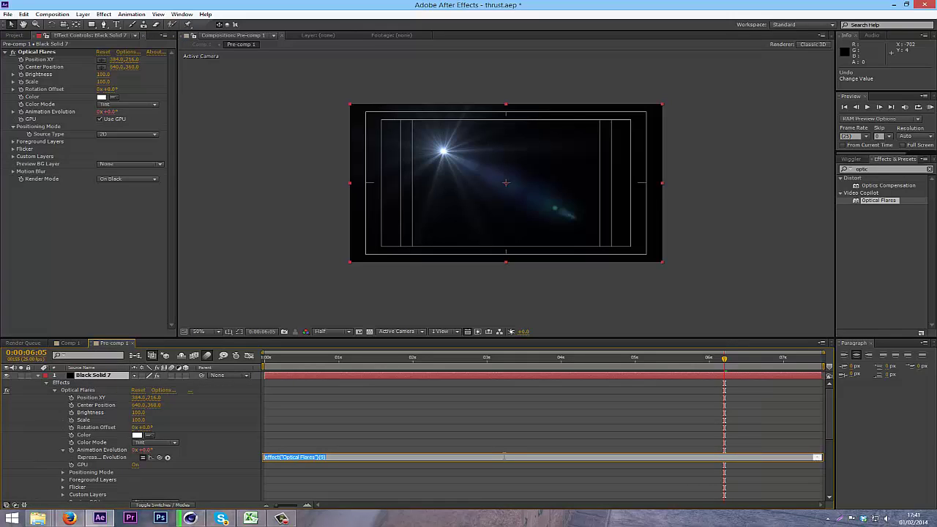
text(time*5)
click(432, 433)
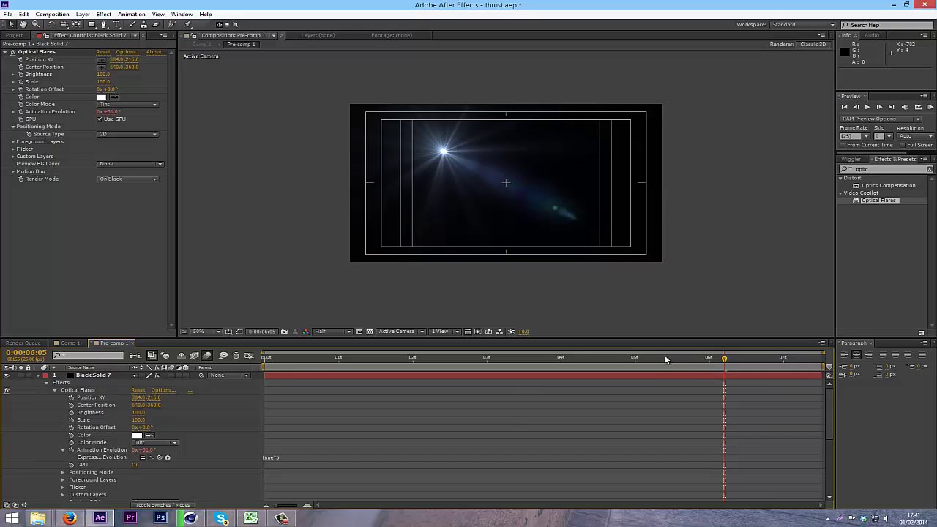
Preview the flare's evolving animation from the start of the composition to about four seconds.
drag(655, 361, 254, 379)
key(space)
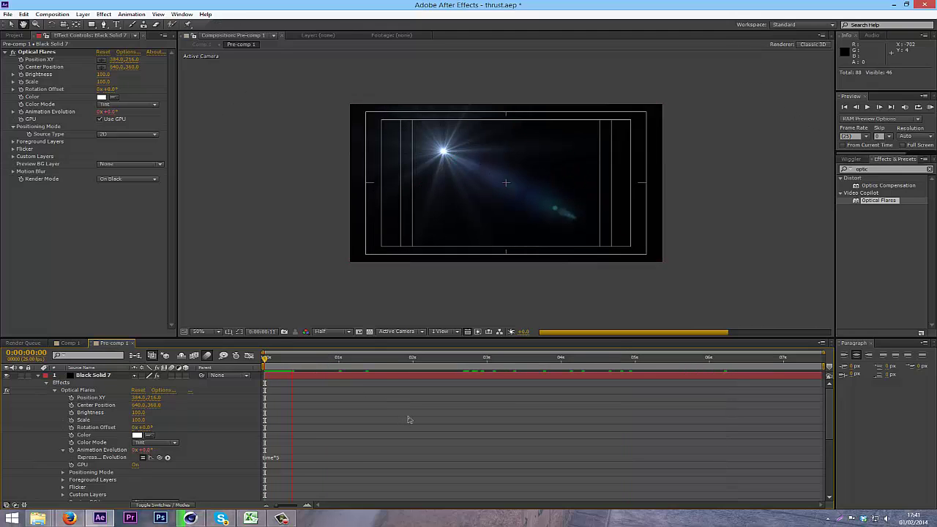
click(325, 364)
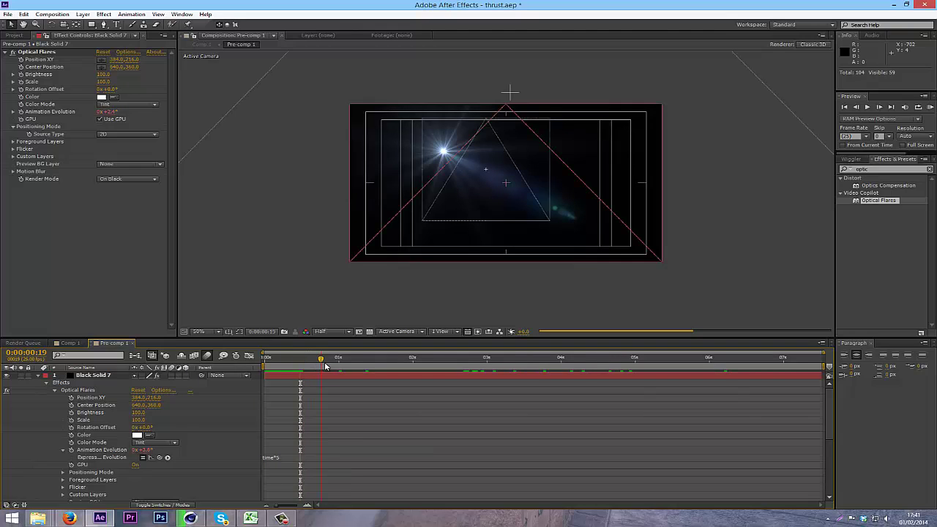
drag(327, 366, 581, 364)
Change the Animation Evolution expression to time*25 and preview the faster flare animation.
click(286, 457)
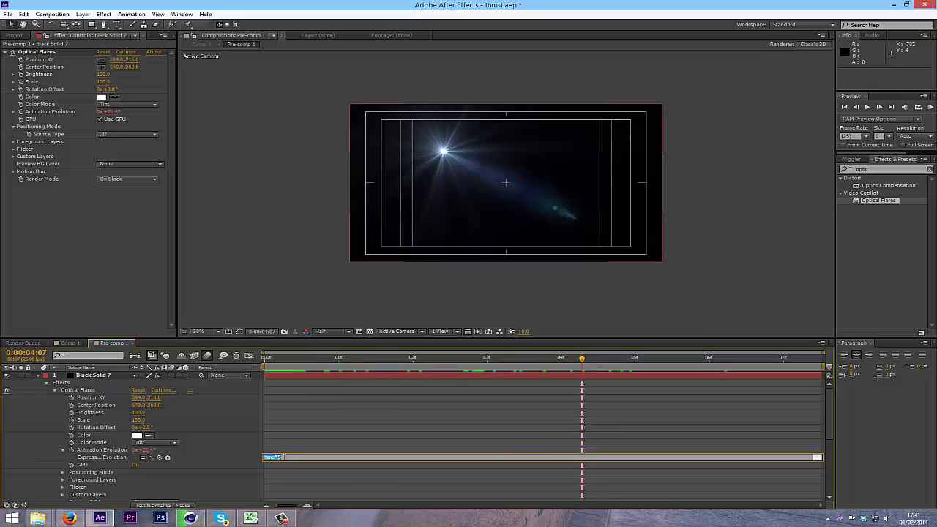
click(512, 429)
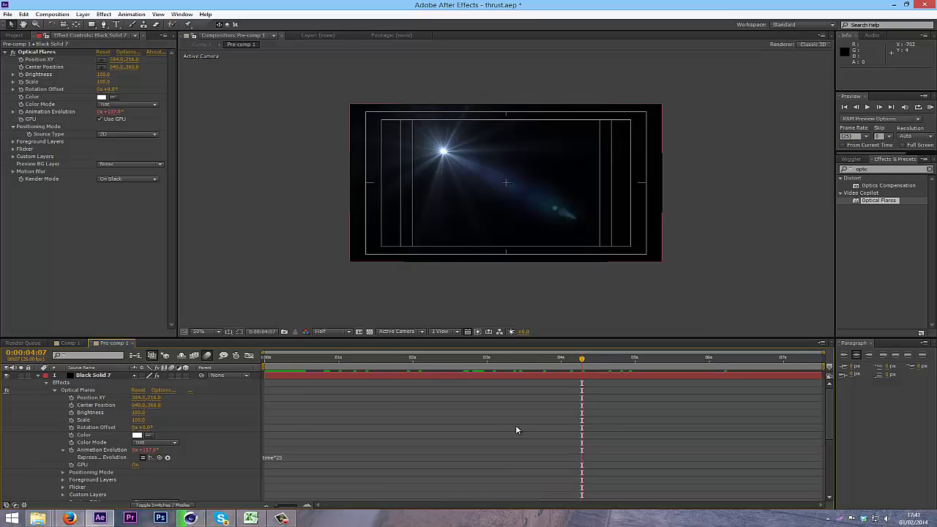
click(342, 363)
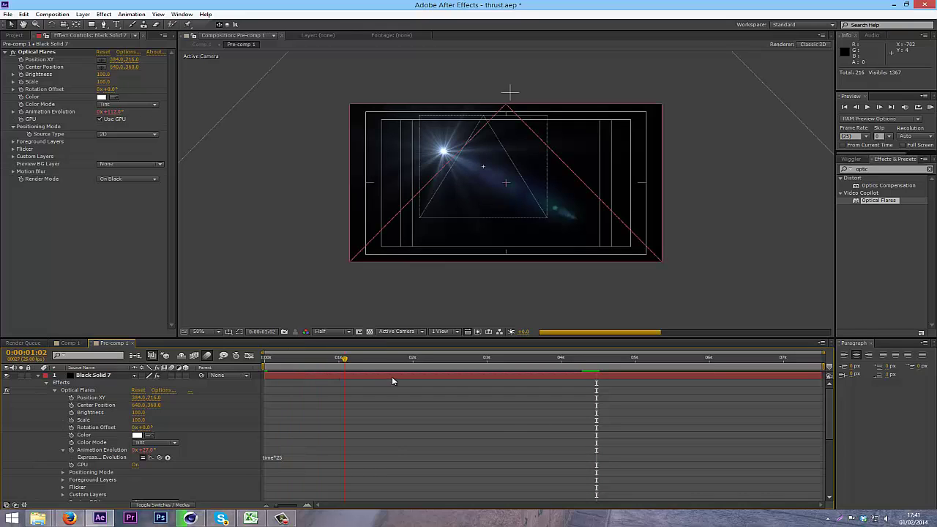
drag(391, 376, 602, 381)
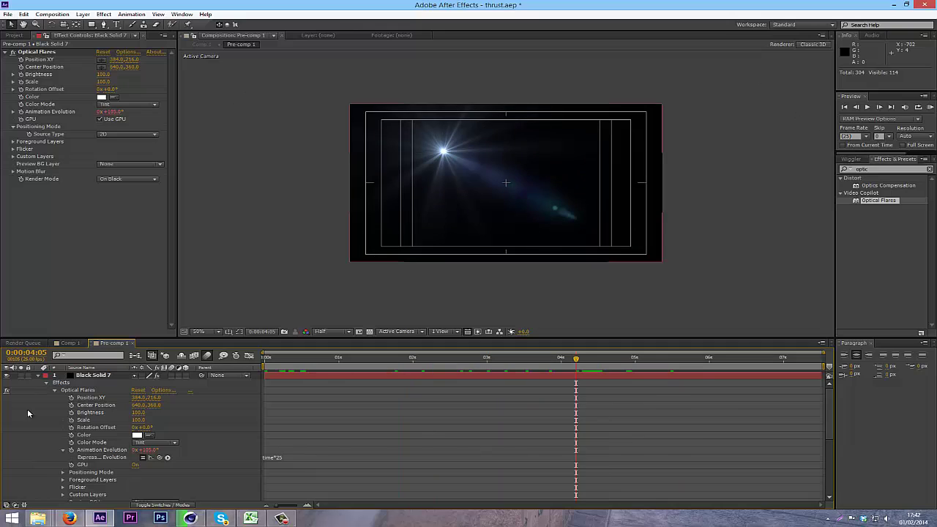
Collapse the flare solid's layer properties, reselect it, check the effect's Flicker settings and preview a few frames.
click(38, 375)
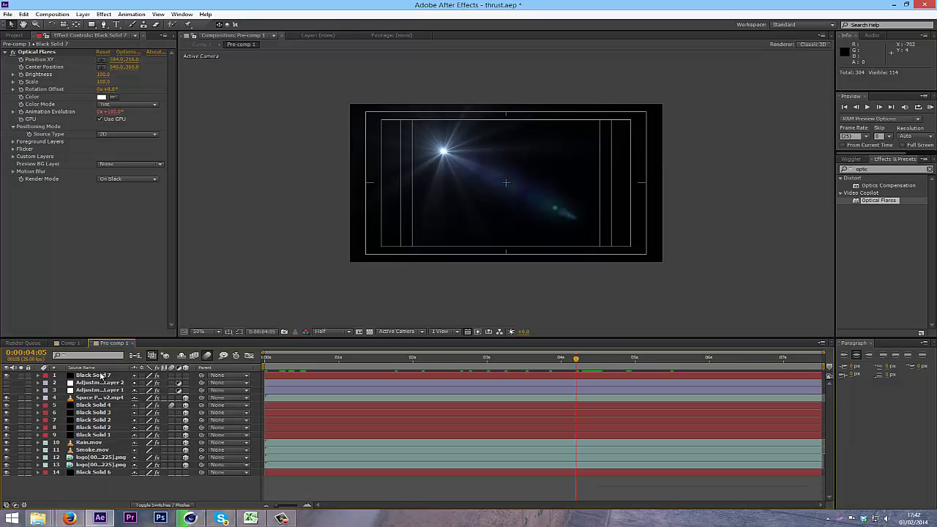
click(99, 376)
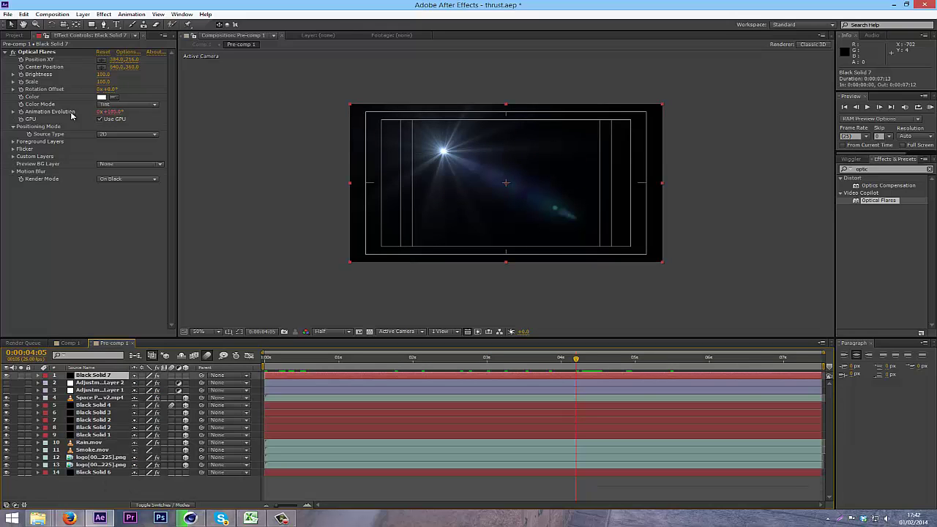
click(12, 149)
click(13, 150)
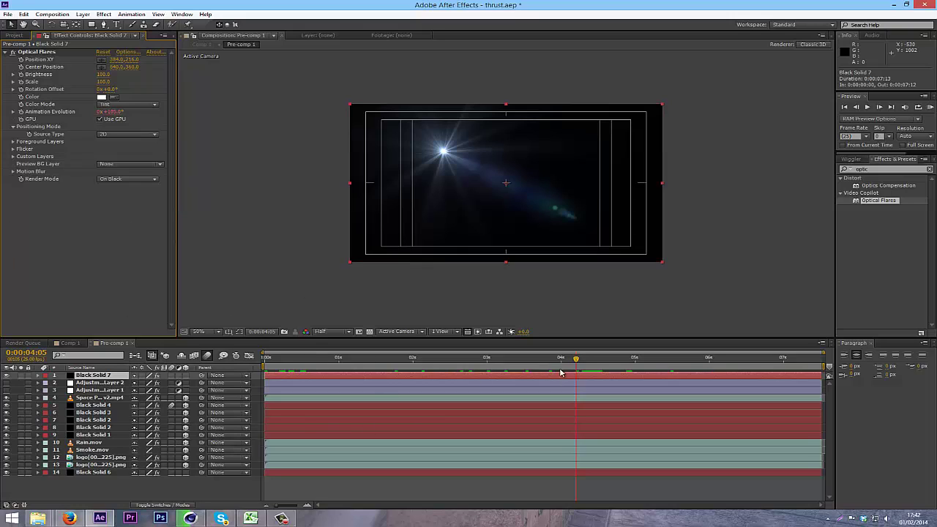
drag(576, 361, 552, 377)
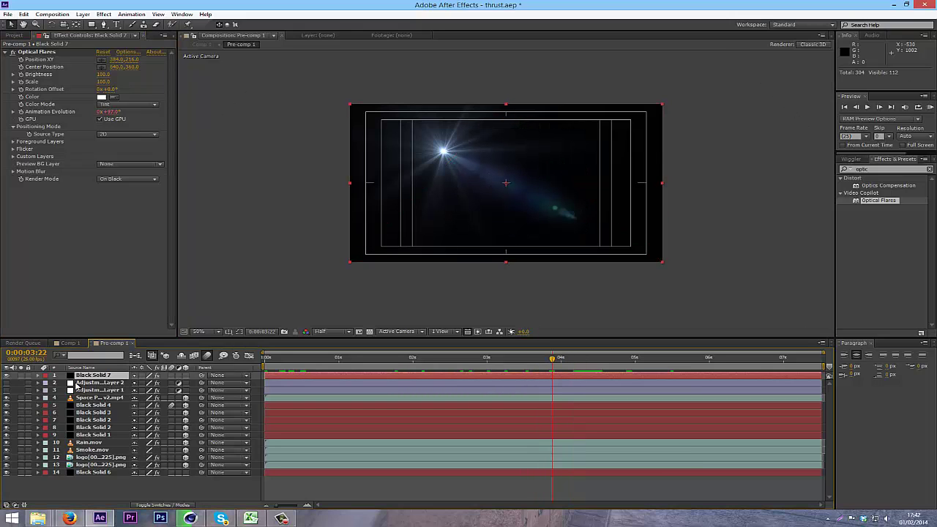
Delete the Optical Flares demonstration solid and review the city and statue shot between about three and four seconds.
key(Delete)
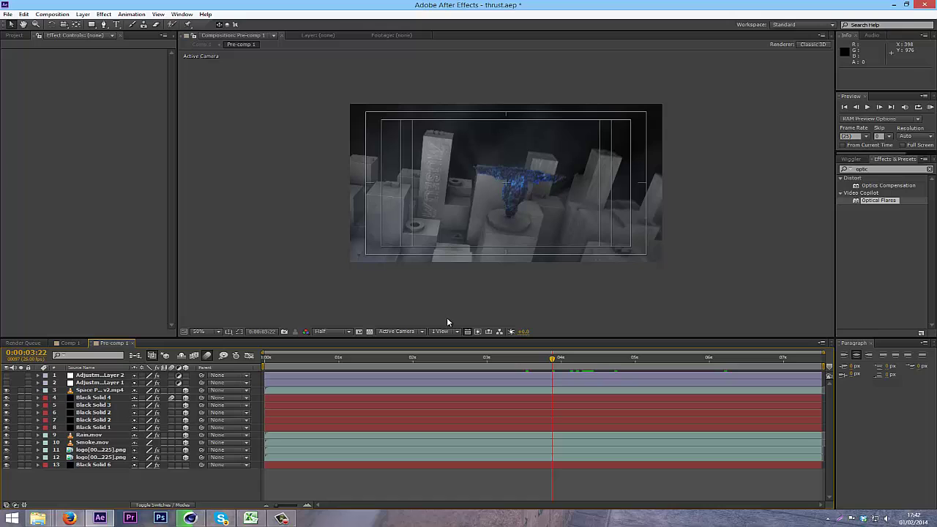
drag(553, 359, 525, 379)
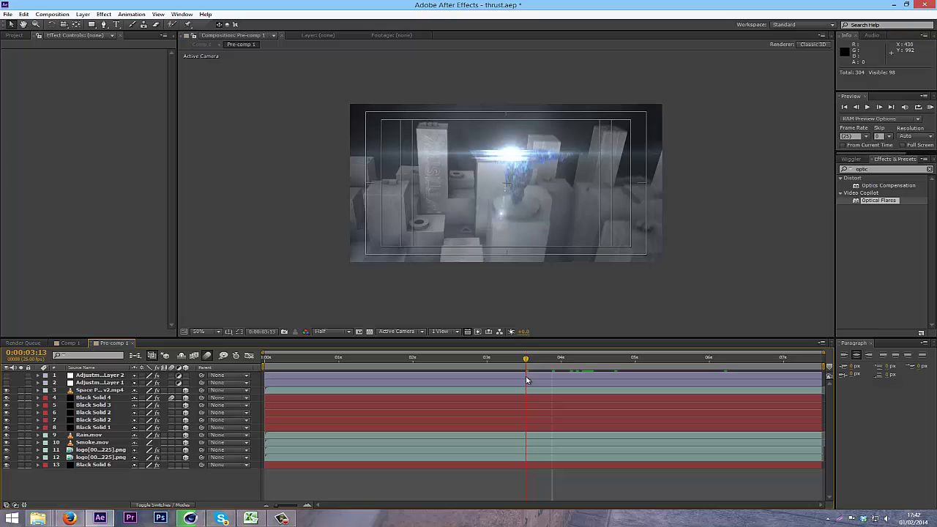
drag(524, 380, 590, 373)
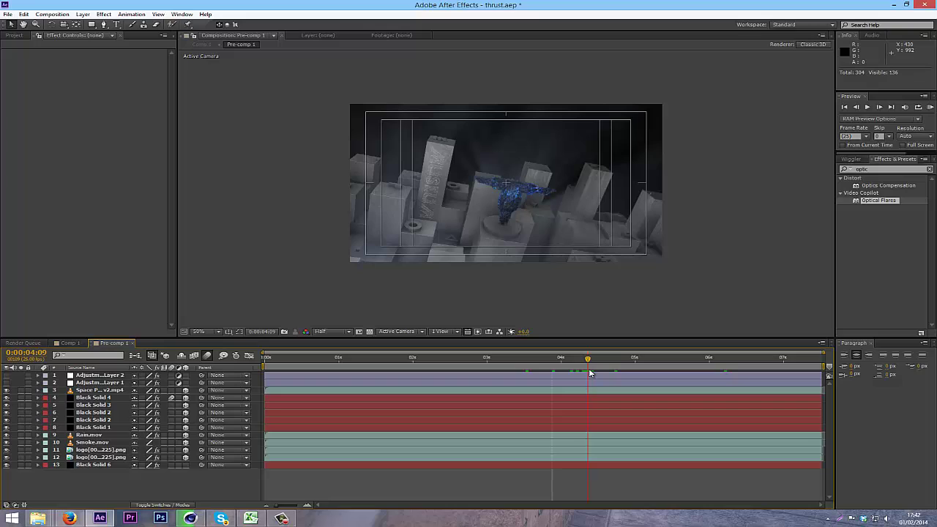